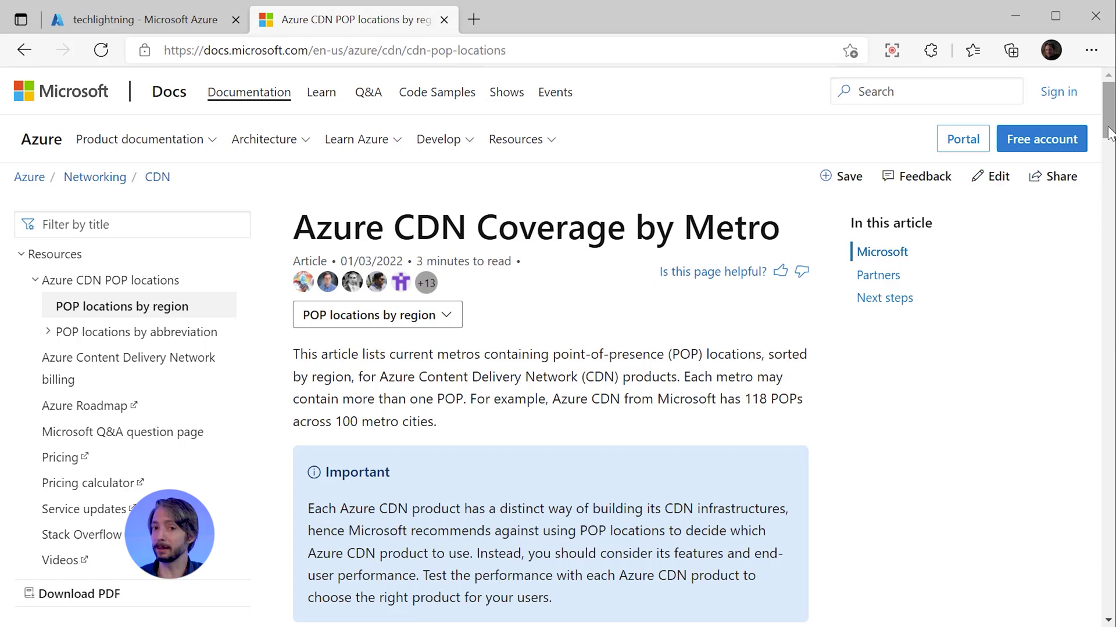
Expand the POP location listings and point out Querétaro, Mexico in the North America table.
left_click(377, 320)
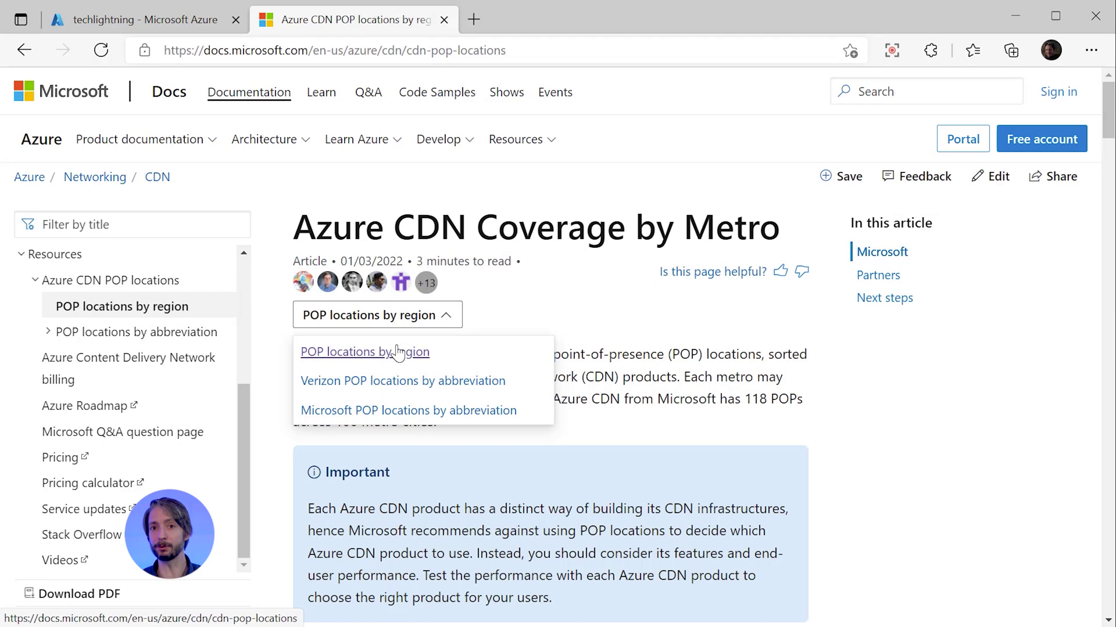
left_click(241, 357)
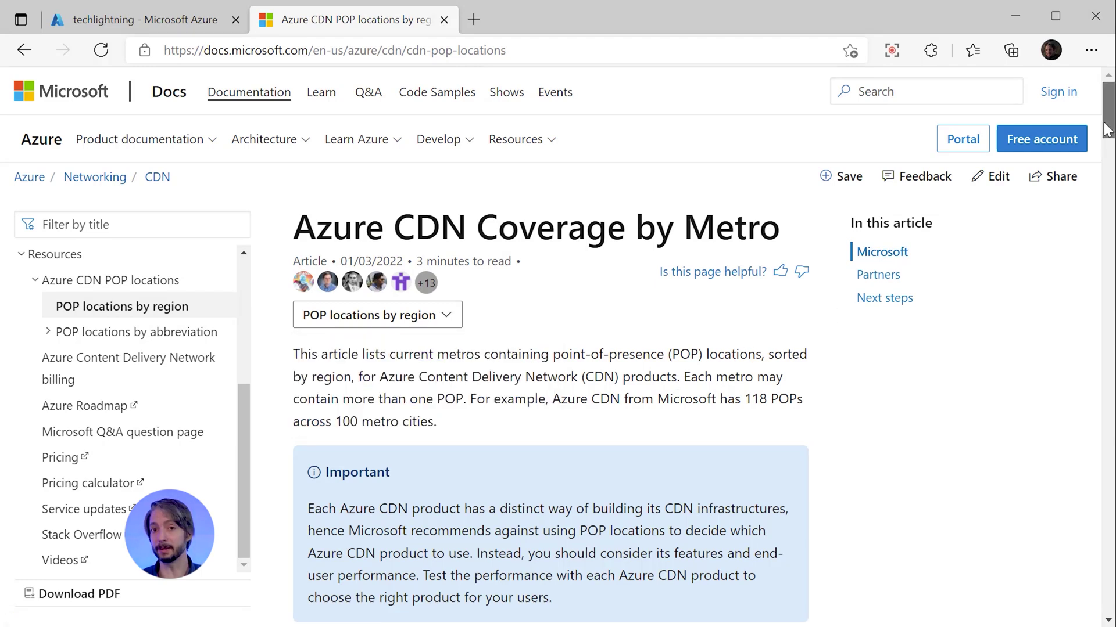
left_click_drag(1107, 129, 1097, 195)
left_click_drag(412, 155, 323, 140)
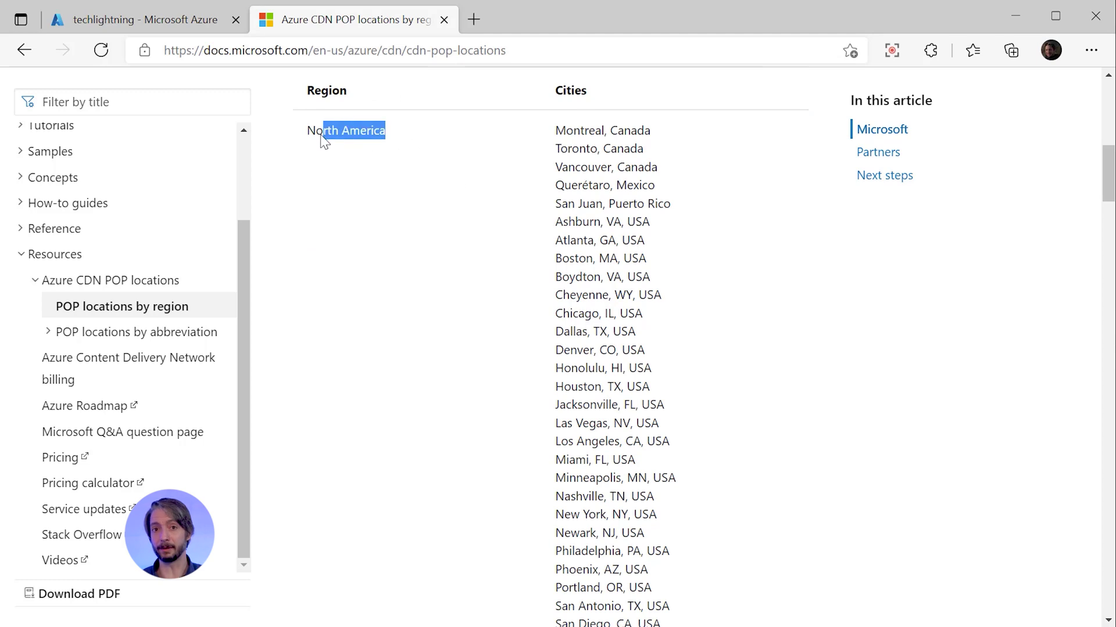
double_click(317, 133)
left_click_drag(667, 192, 555, 187)
left_click(564, 187)
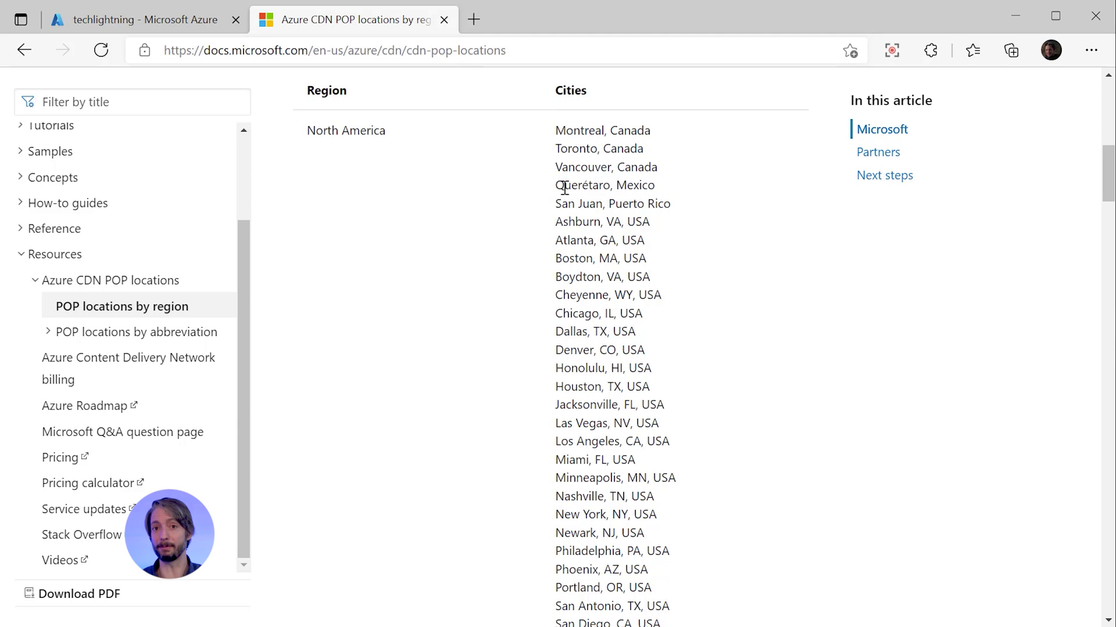
Scroll through the South America and Europe POP tables, noting Peru, then return to the techlightning tab.
scroll(614, 289, "down", 6)
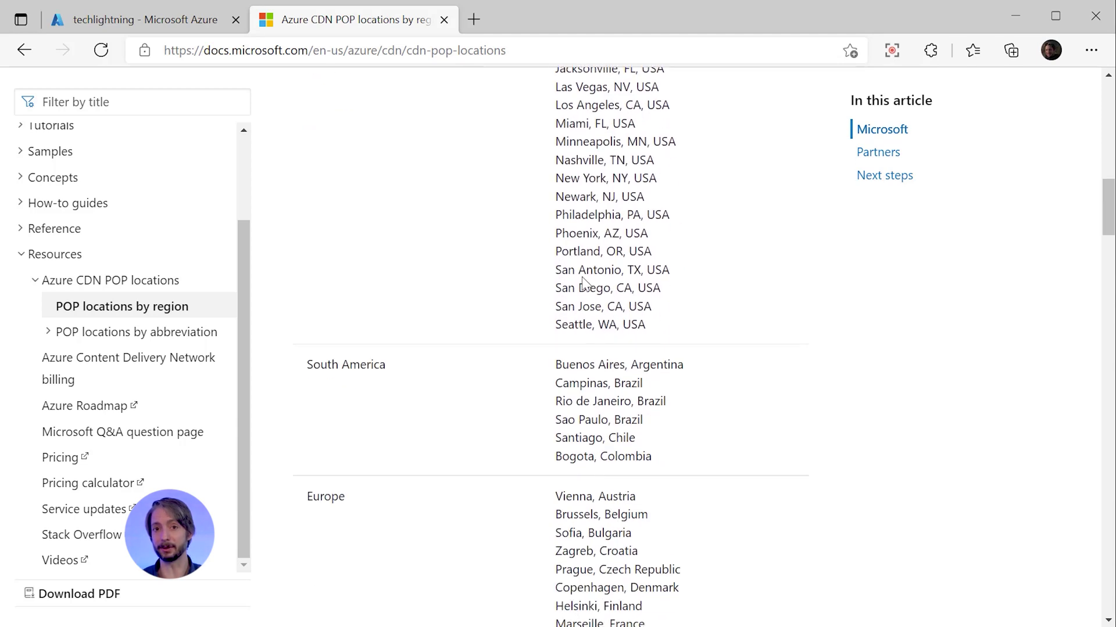
scroll(584, 281, "down", 2)
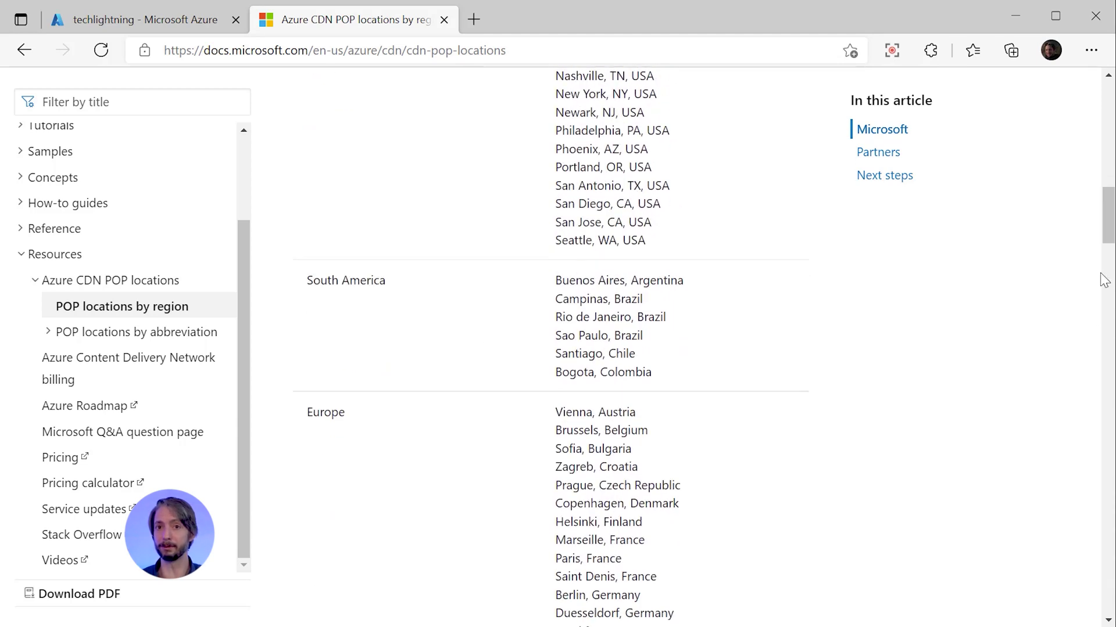
left_click_drag(1109, 222, 1085, 439)
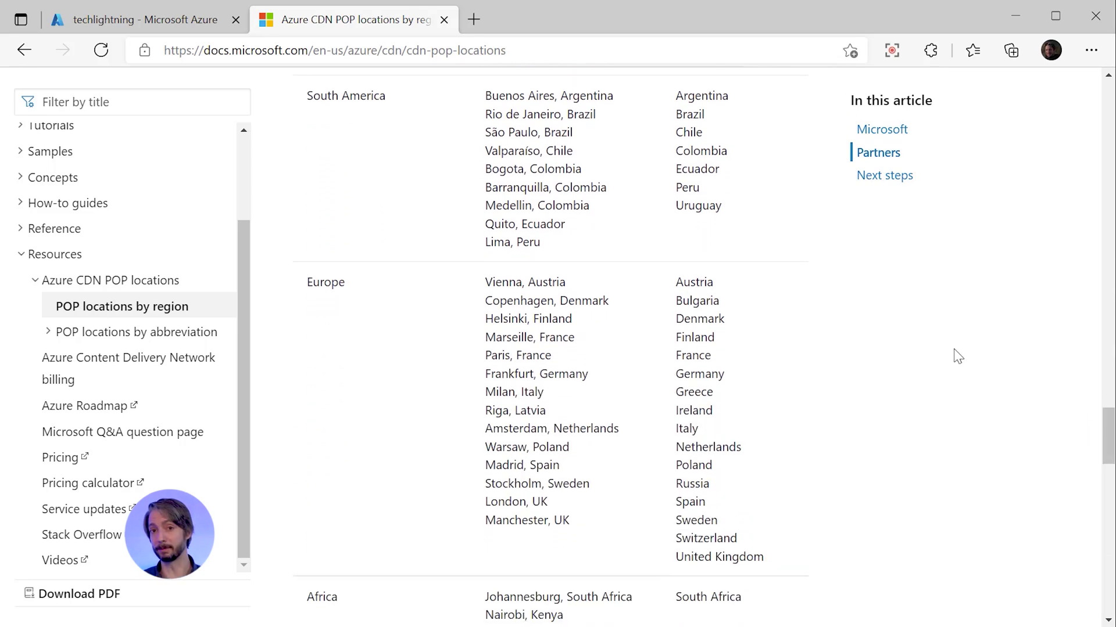
double_click(683, 186)
left_click(750, 251)
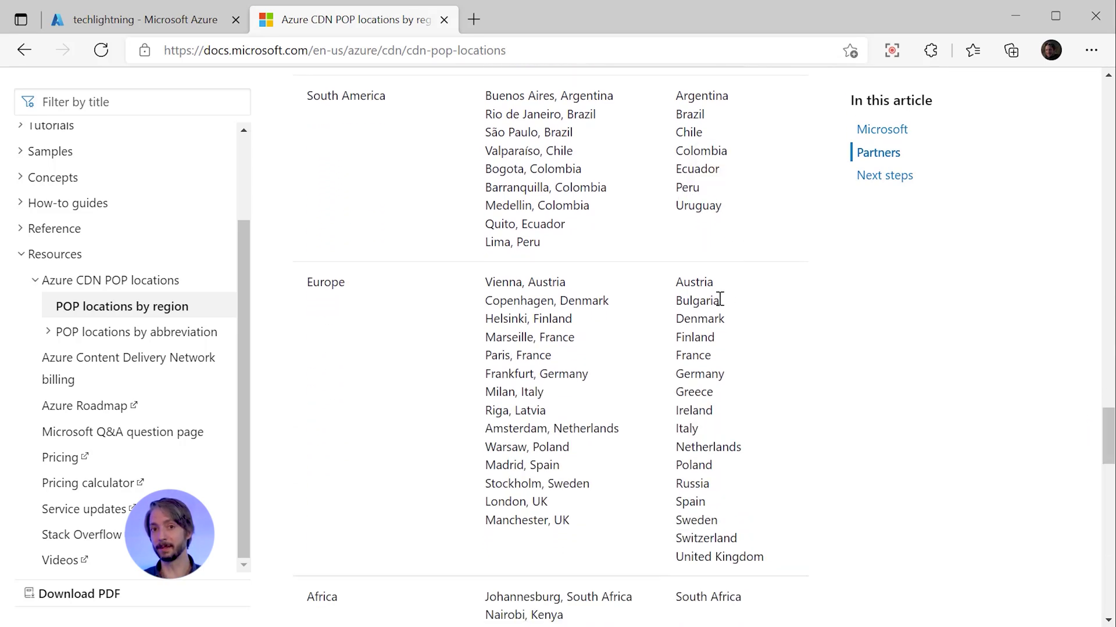
left_click(158, 12)
Start a new CDN profile from the CDN profiles list reached via Home.
left_click(30, 118)
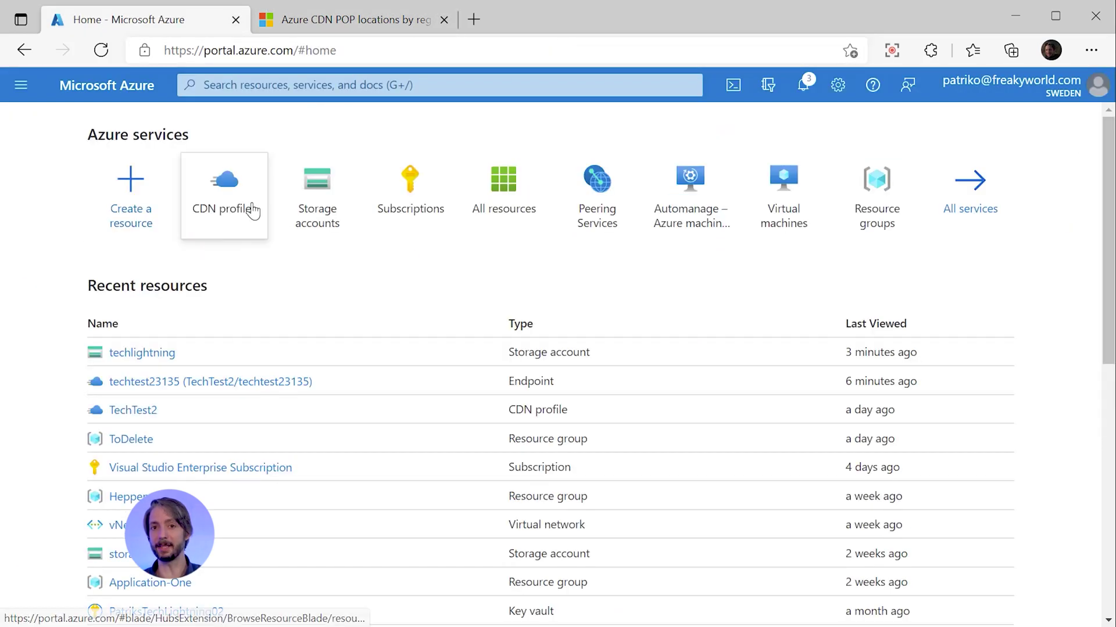
left_click(218, 210)
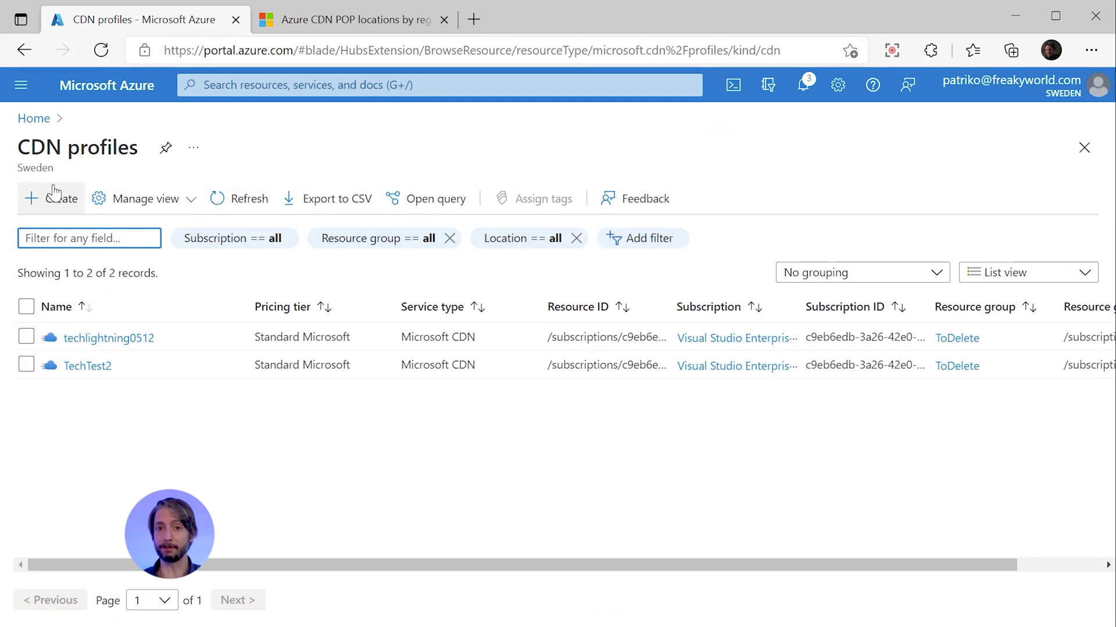
left_click_drag(139, 152, 14, 146)
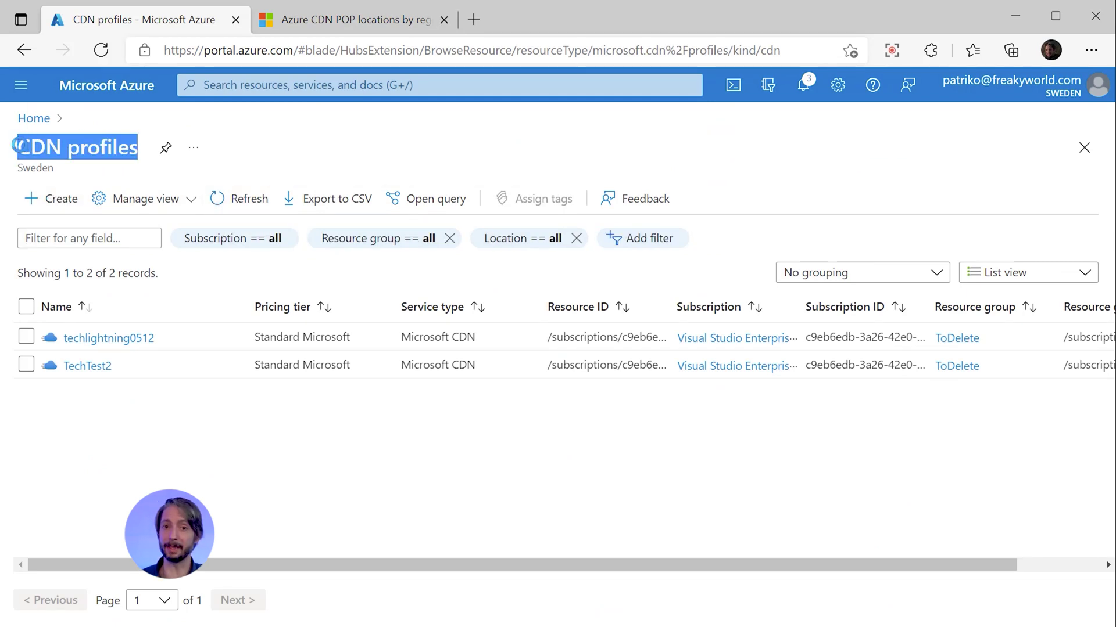
left_click(39, 217)
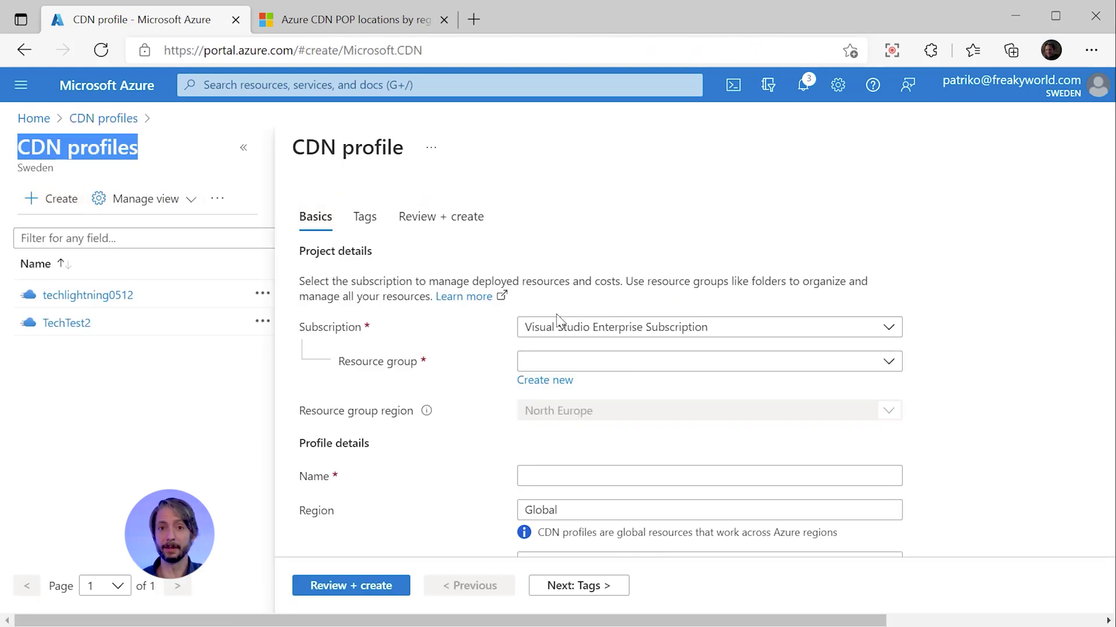
Place the profile in resource group ToDelete, noting its West Europe and Global regions.
left_click(593, 364)
scroll(616, 313, "down", 6)
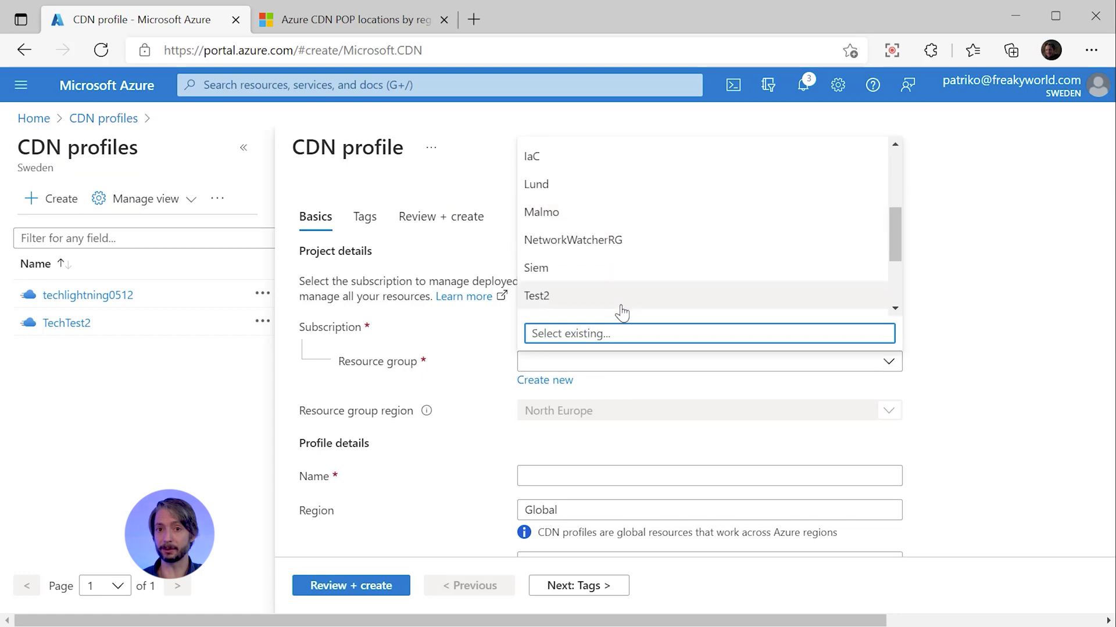
left_click(621, 219)
scroll(632, 431, "down", 2)
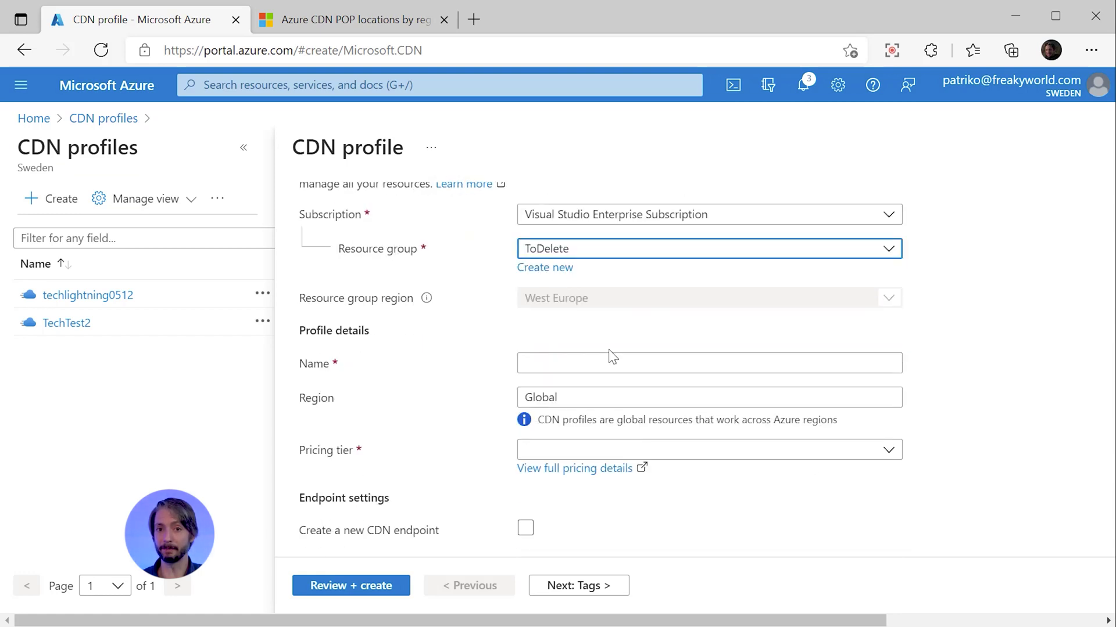
left_click(563, 303)
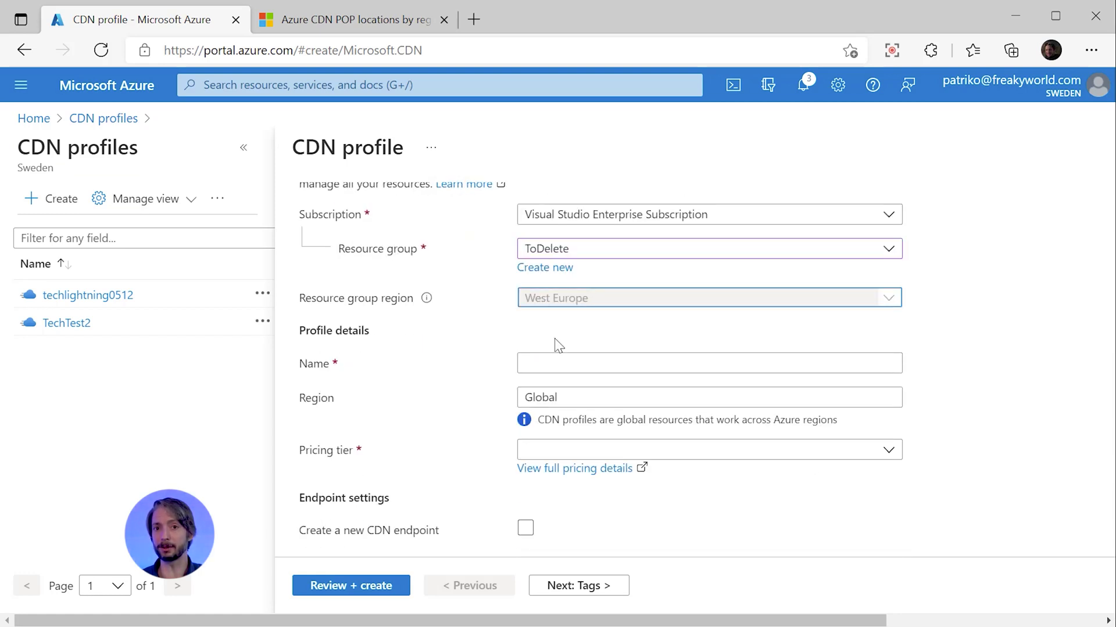
double_click(597, 396)
left_click(622, 303)
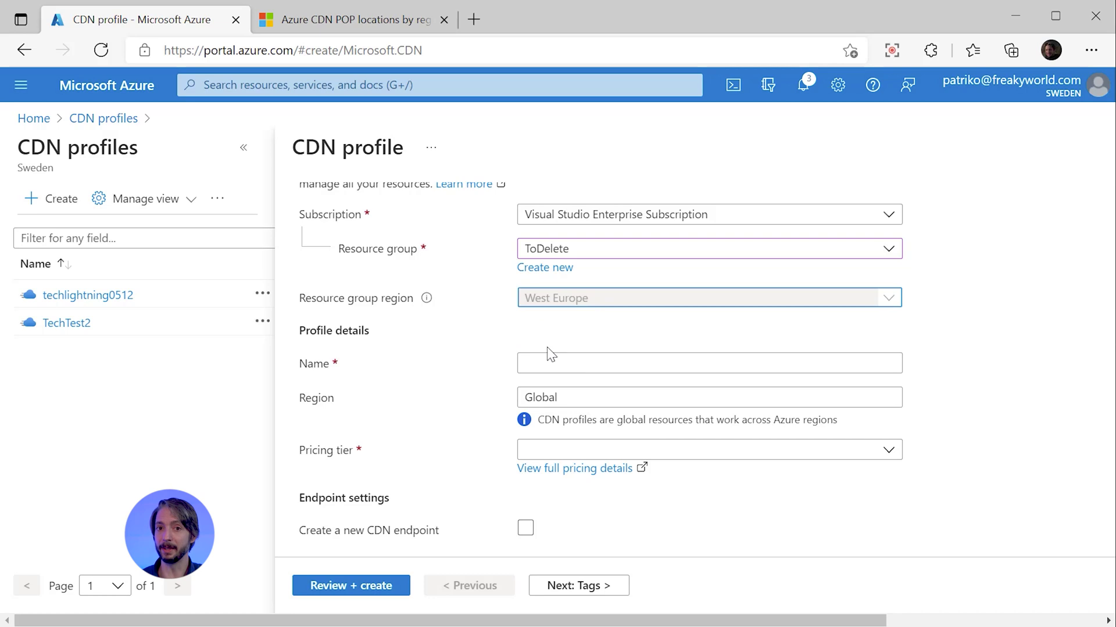
Name the profile techlightningcdn0456, review the pricing tiers, and open the full pricing details.
left_click(548, 367)
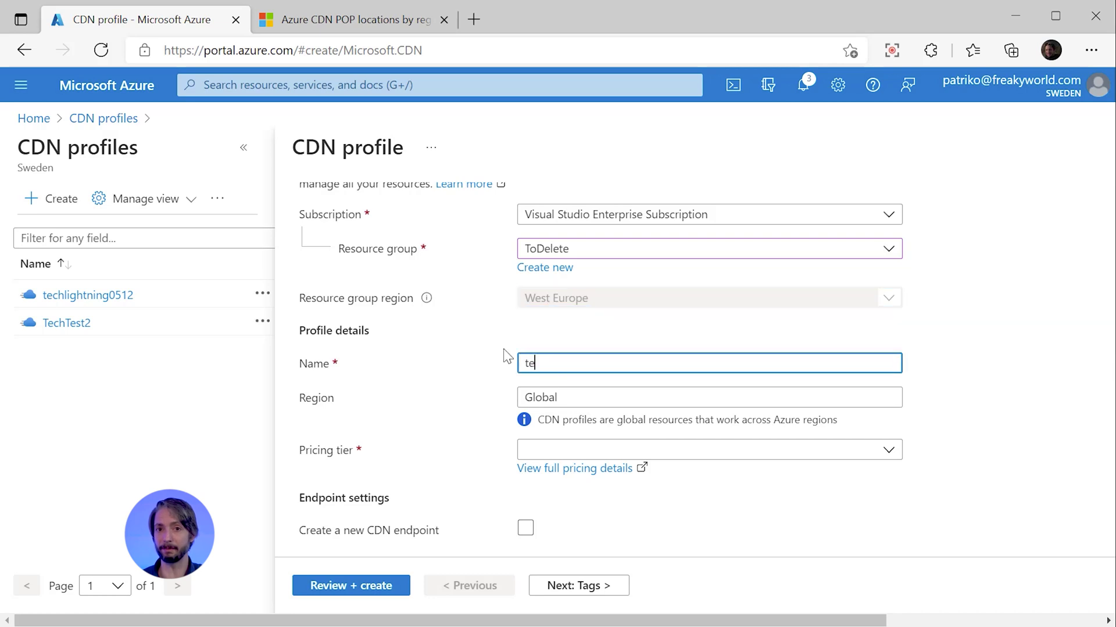
type("techlightningcdn0456")
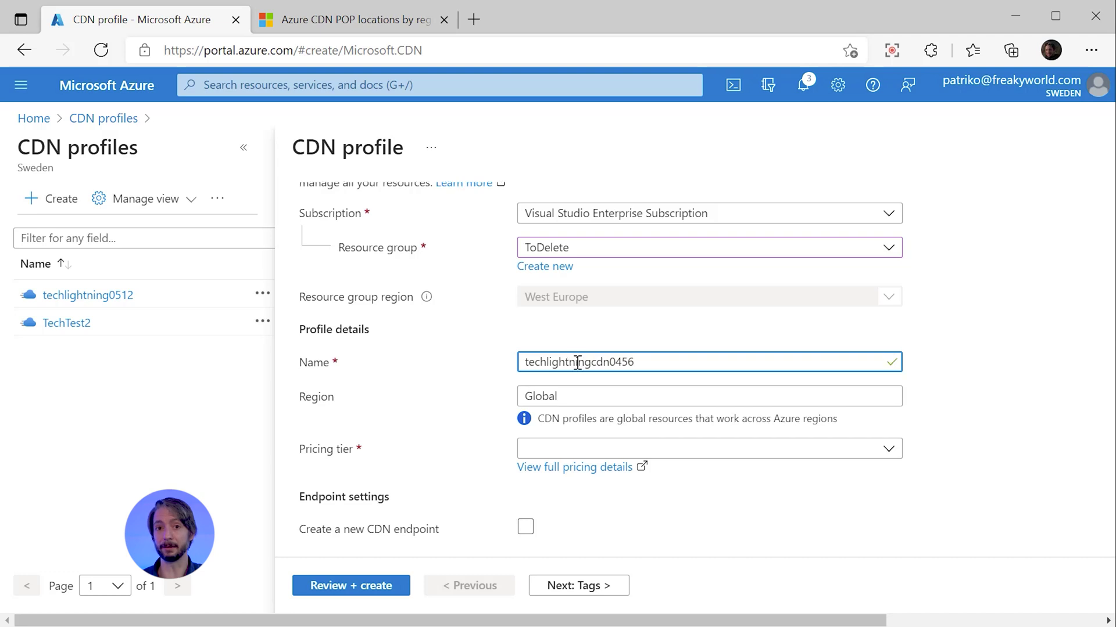
scroll(547, 366, "down", 1)
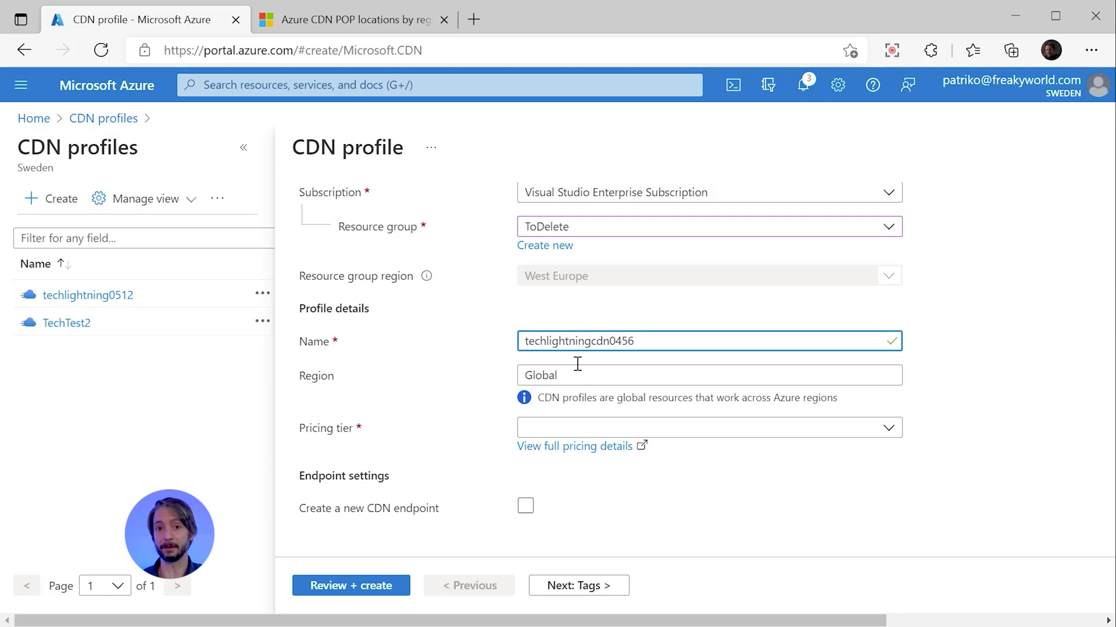
left_click(610, 428)
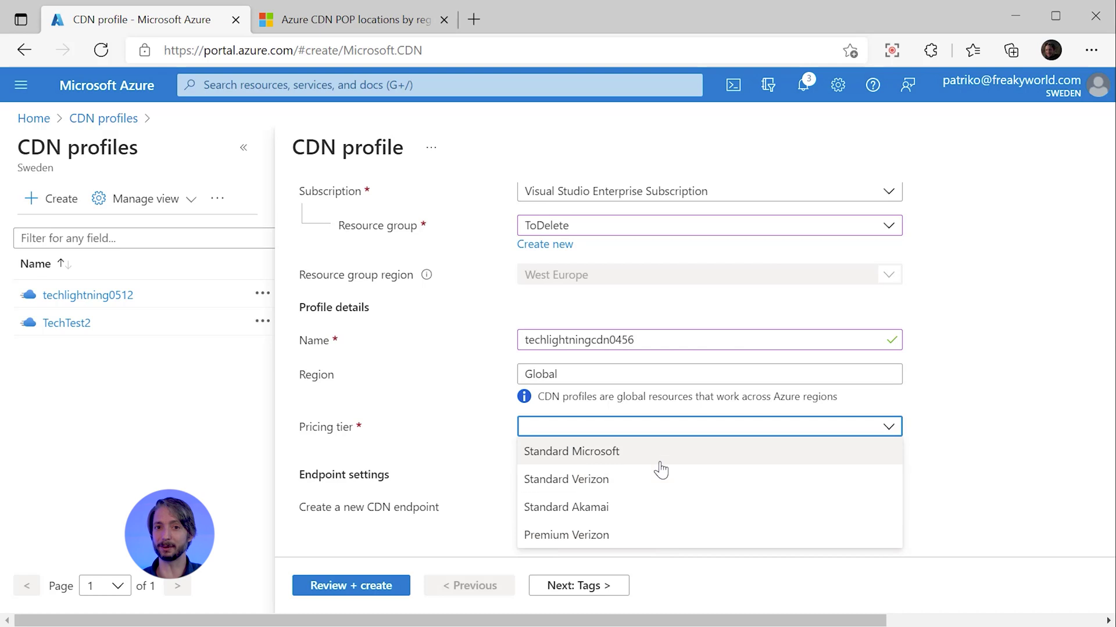
left_click(450, 458)
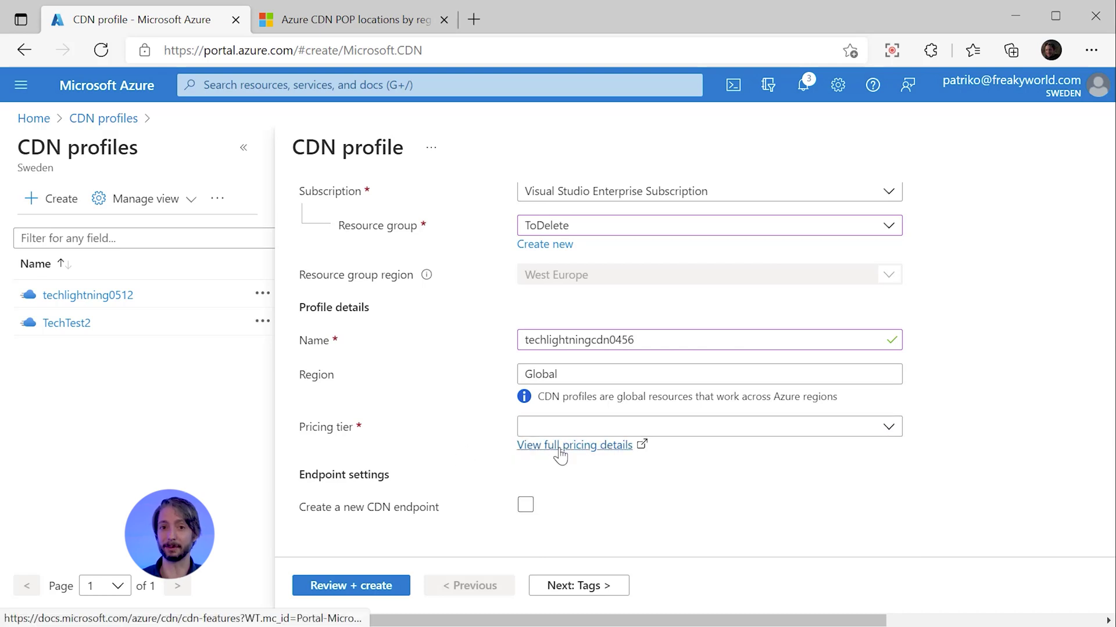
left_click(560, 442)
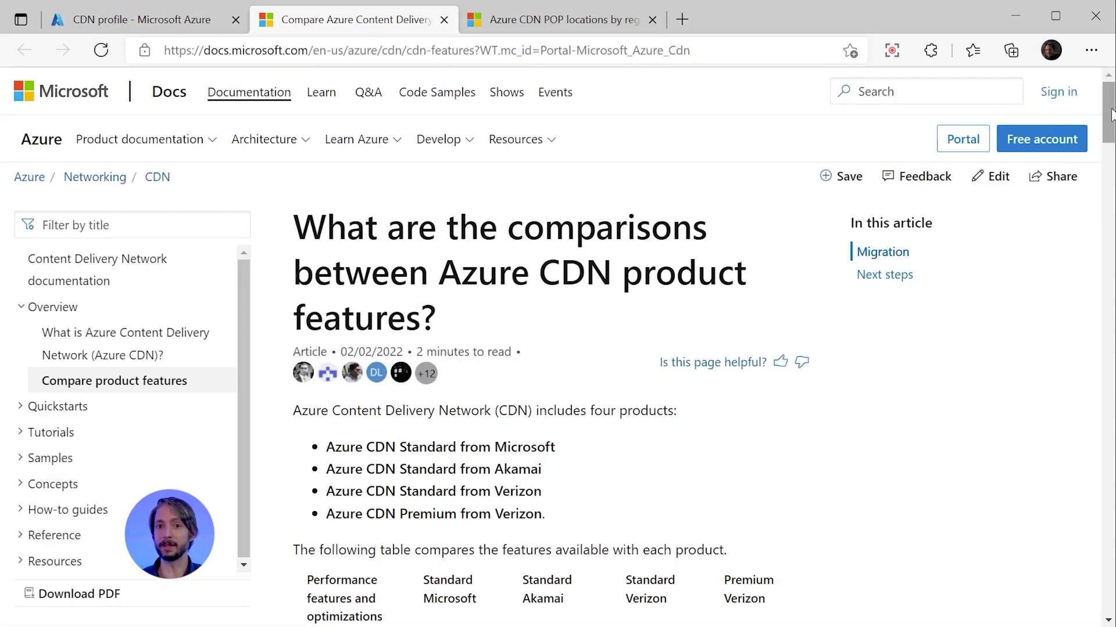
scroll(1108, 125, "down", 2)
left_click_drag(1110, 129, 1111, 156)
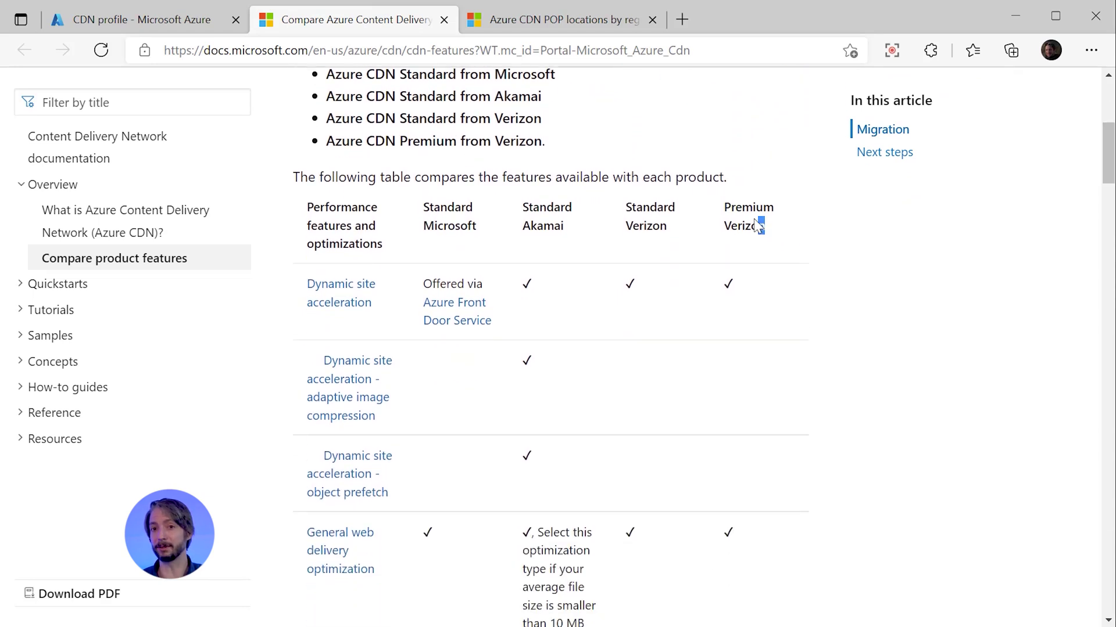
left_click_drag(730, 215, 701, 251)
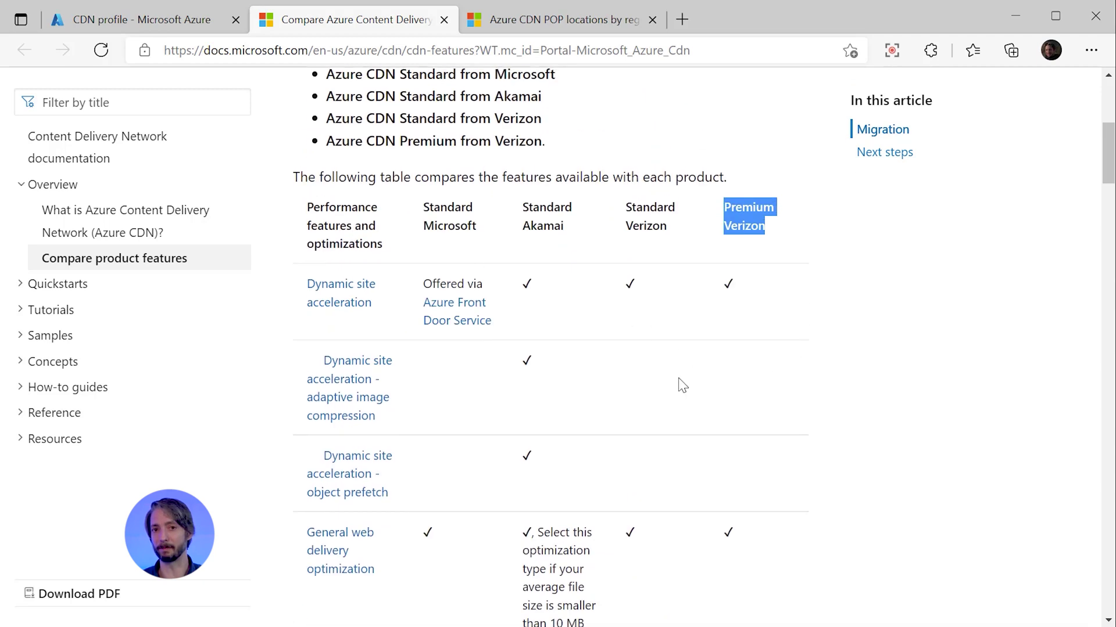
scroll(683, 385, "down", 2)
scroll(410, 212, "up", 2)
left_click_drag(415, 209, 476, 228)
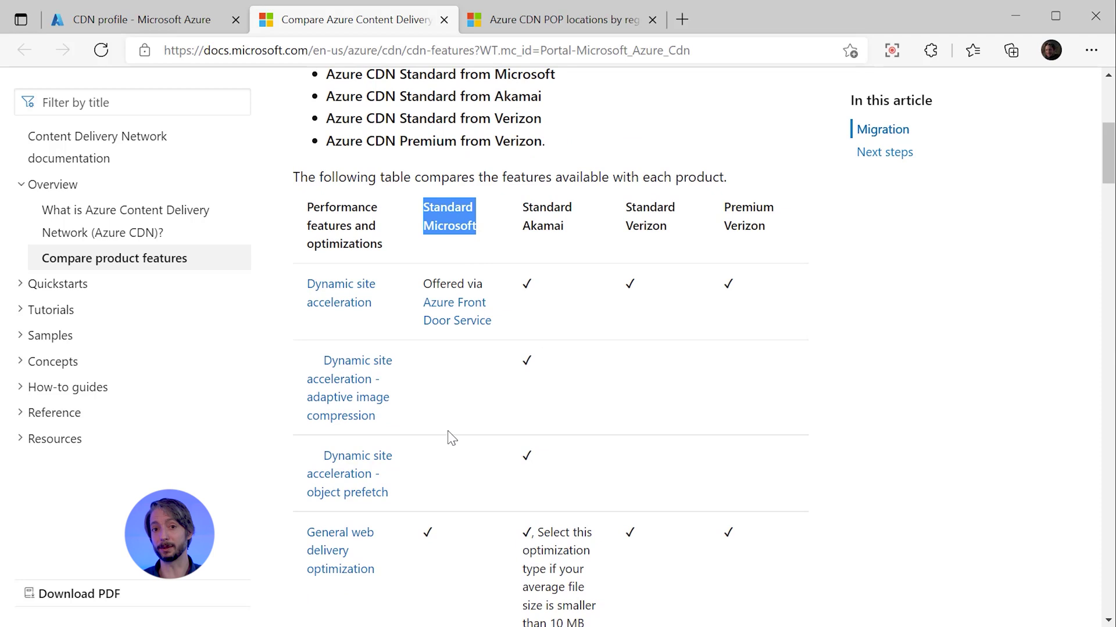
scroll(453, 423, "down", 15)
scroll(455, 459, "down", 2)
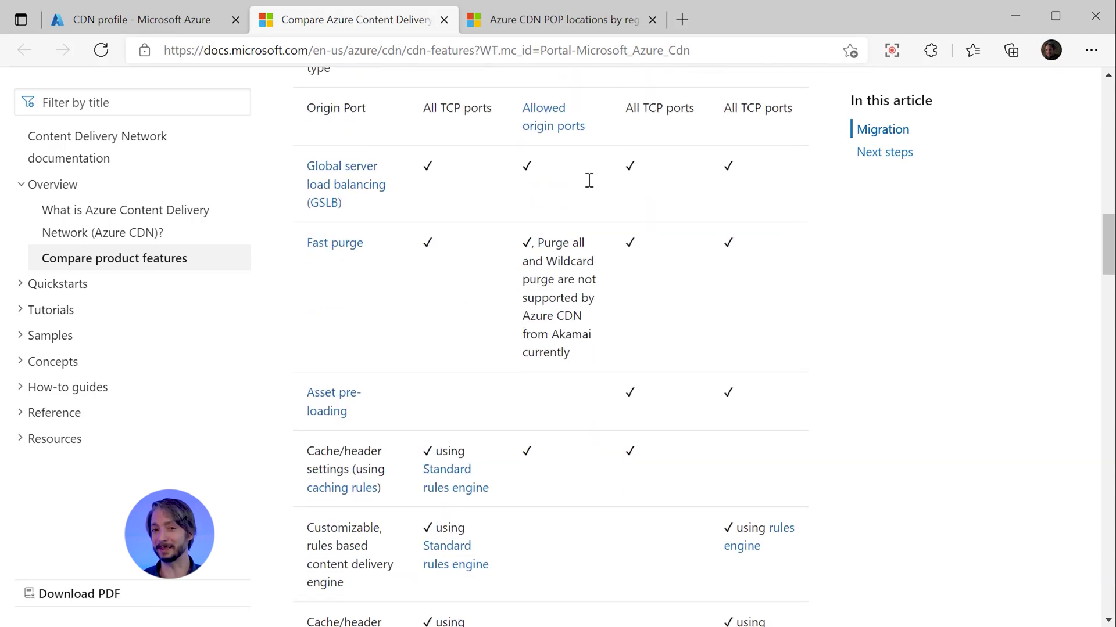
scroll(444, 437, "down", 7)
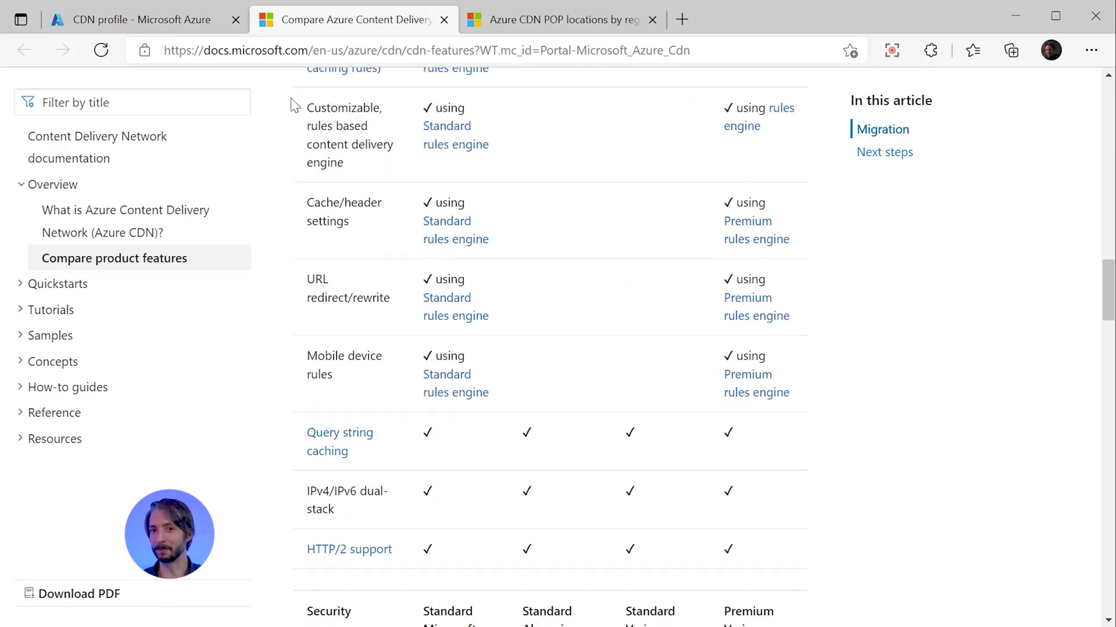
left_click(209, 24)
Keep the Standard Microsoft pricing tier and add a new CDN endpoint with an .azureedge.net name.
left_click(587, 427)
left_click(594, 455)
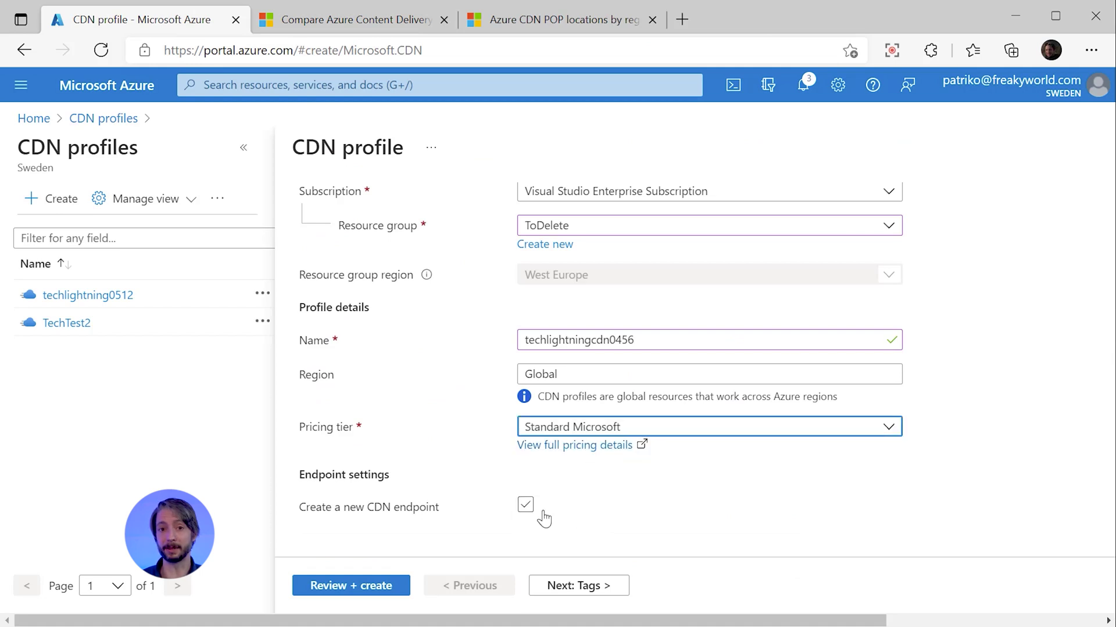
left_click(529, 506)
scroll(535, 506, "down", 2)
left_click(559, 425)
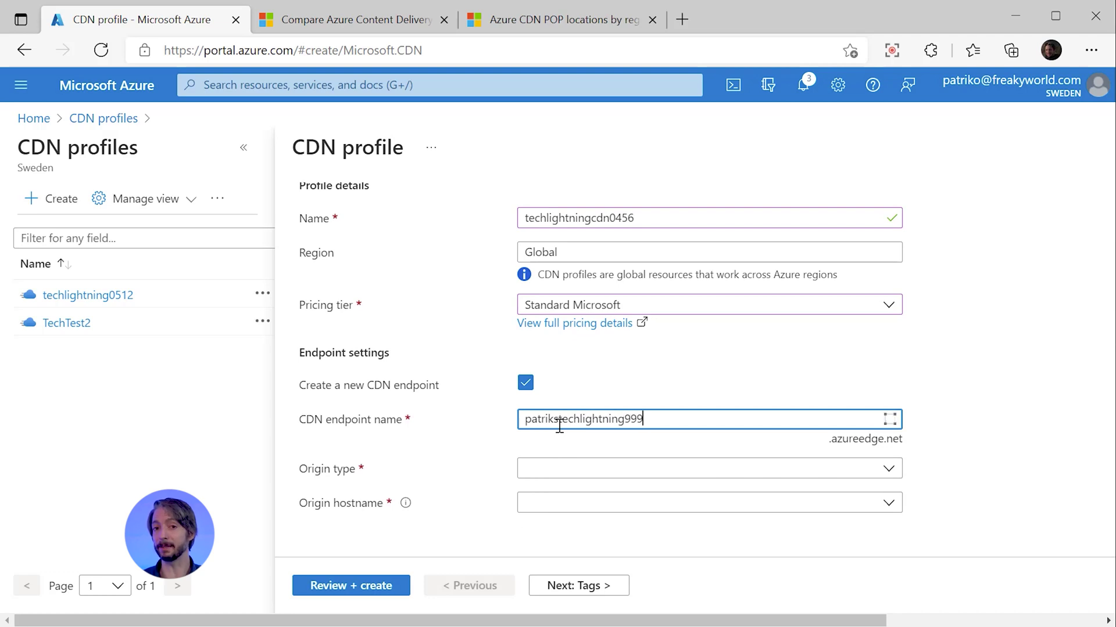
left_click_drag(912, 451, 889, 446)
left_click(850, 452)
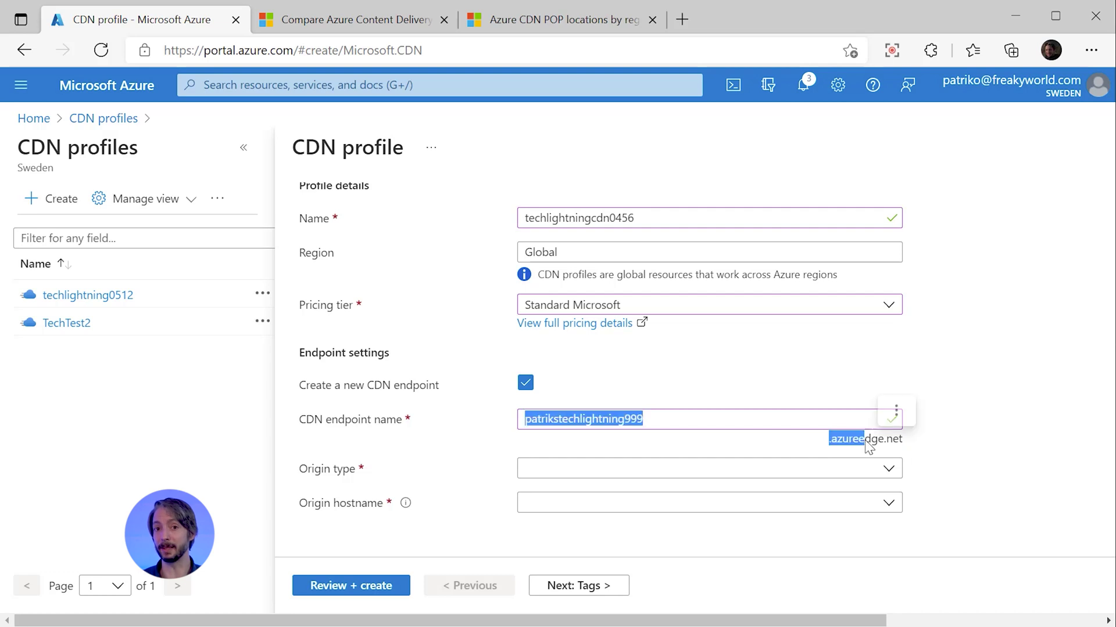
triple_click(901, 453)
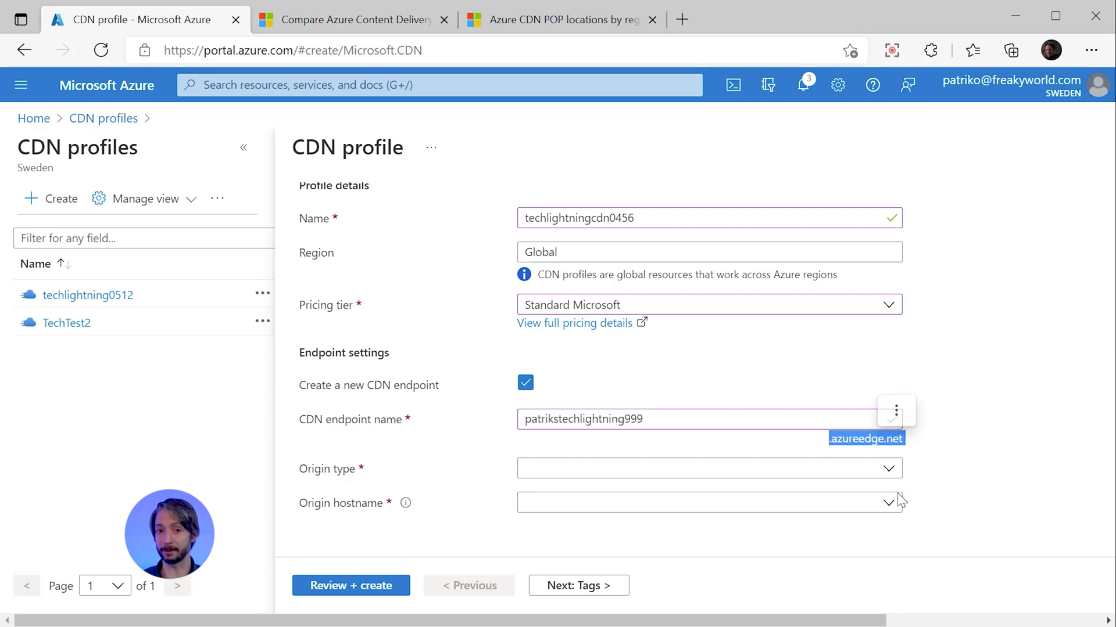
left_click(634, 444)
Set the origin to Storage static website techlightning.z6.web.core.windows.net, then review and create.
left_click(636, 469)
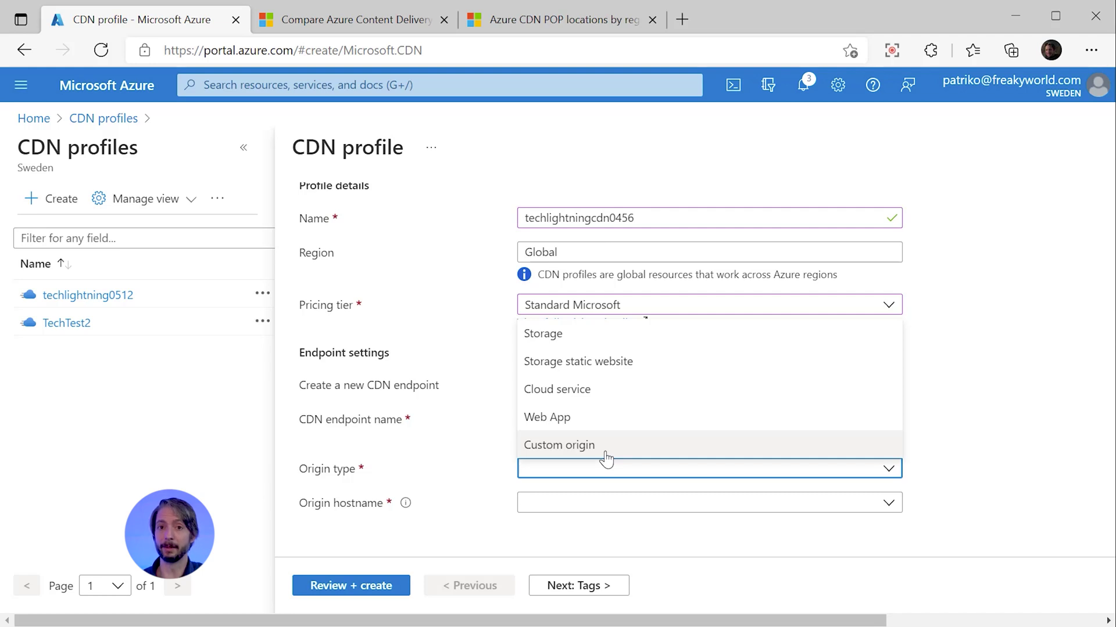
left_click(603, 375)
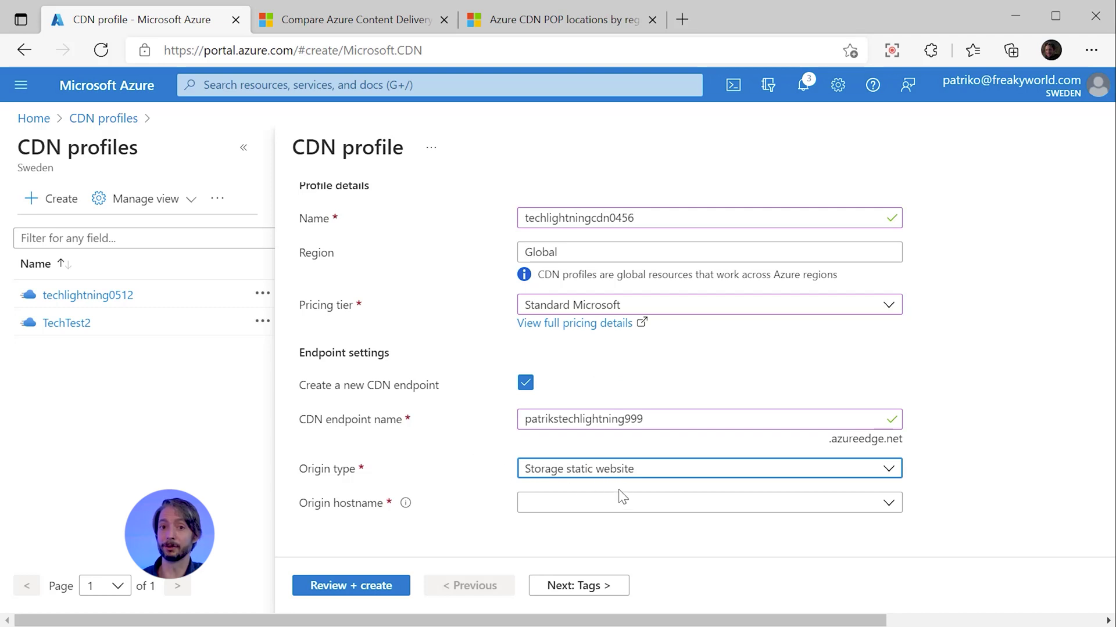
left_click(652, 509)
scroll(680, 572, "down", 1)
left_click(639, 580)
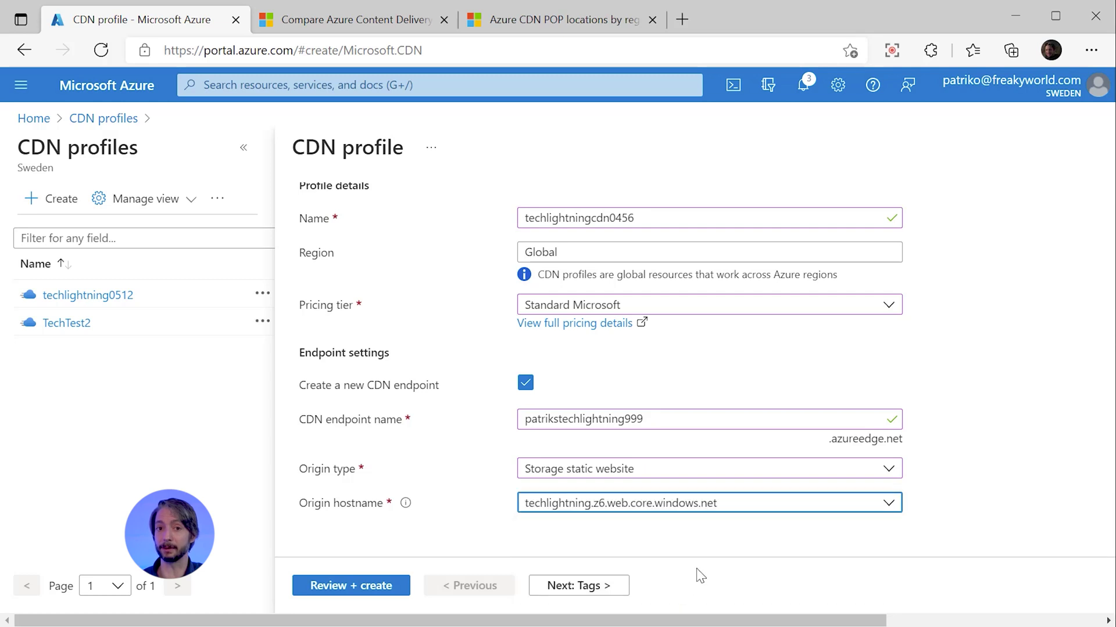
left_click(399, 592)
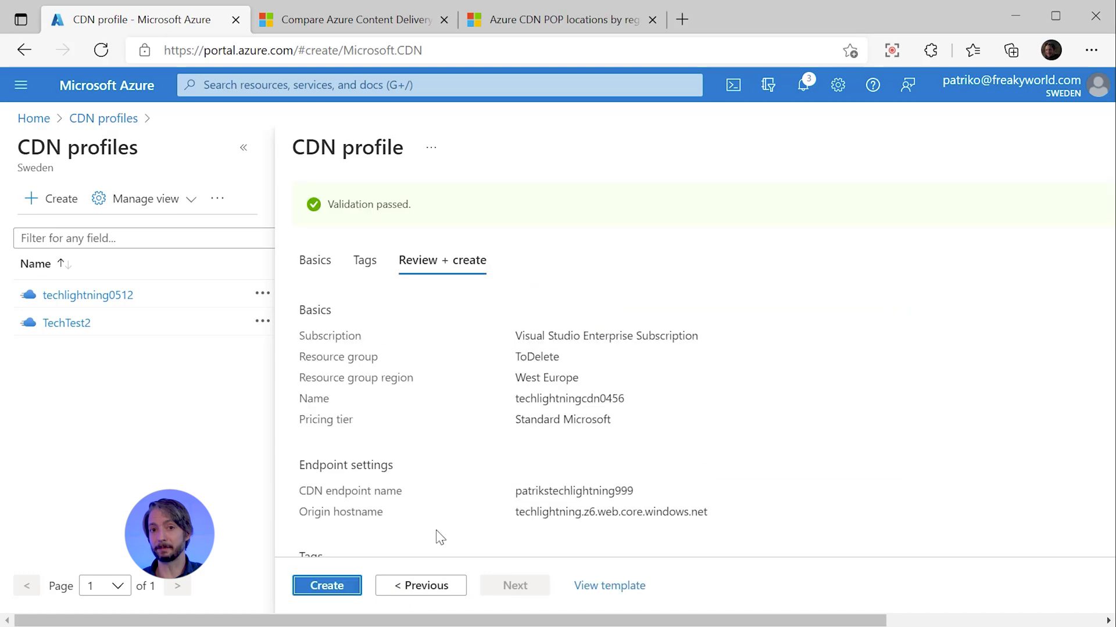
scroll(384, 523, "down", 1)
left_click(341, 587)
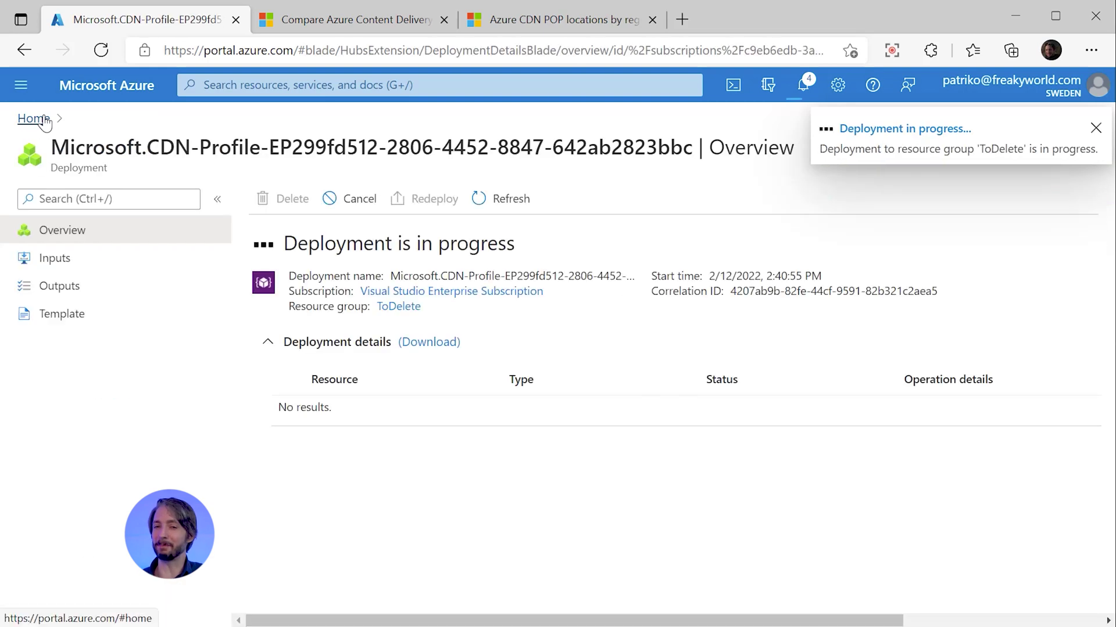
Enable static website hosting on the techlightning storage account and save.
left_click(35, 119)
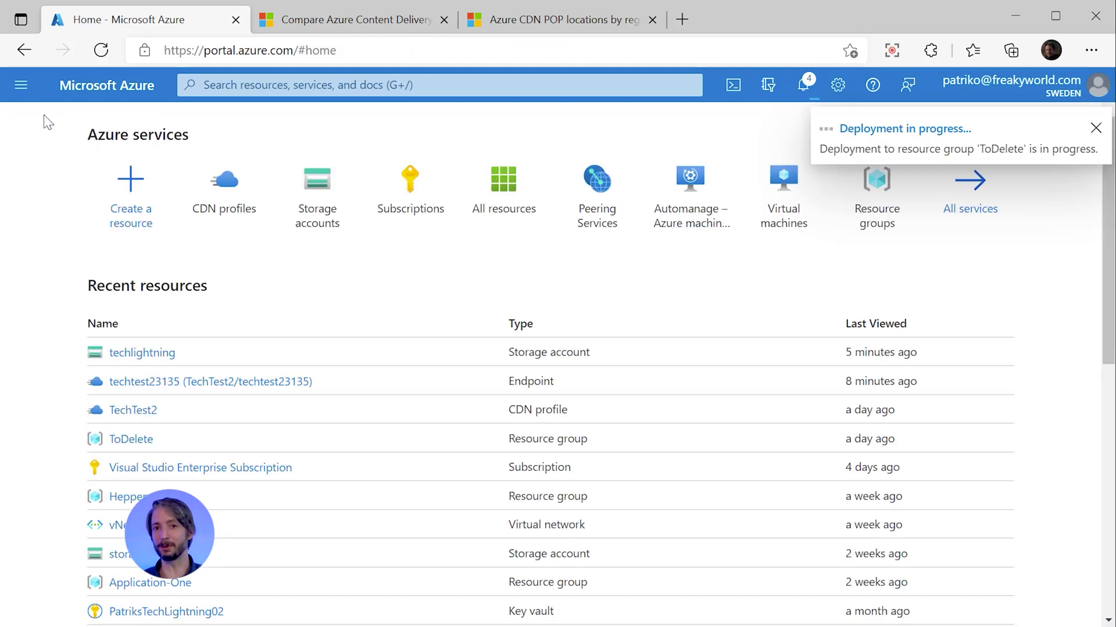
left_click(143, 352)
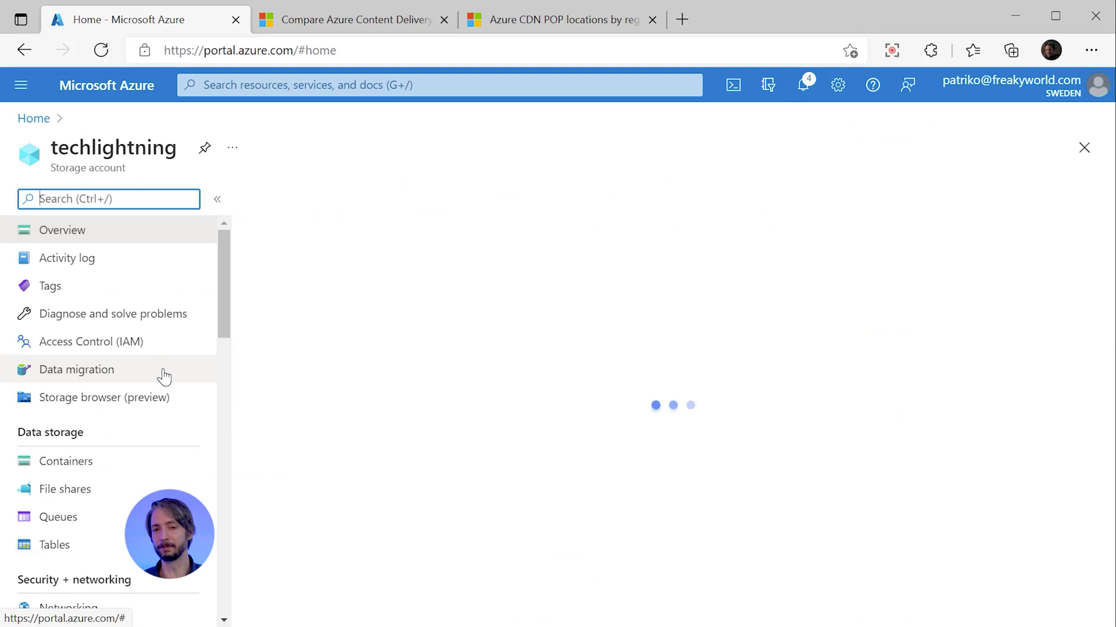
scroll(177, 392, "down", 6)
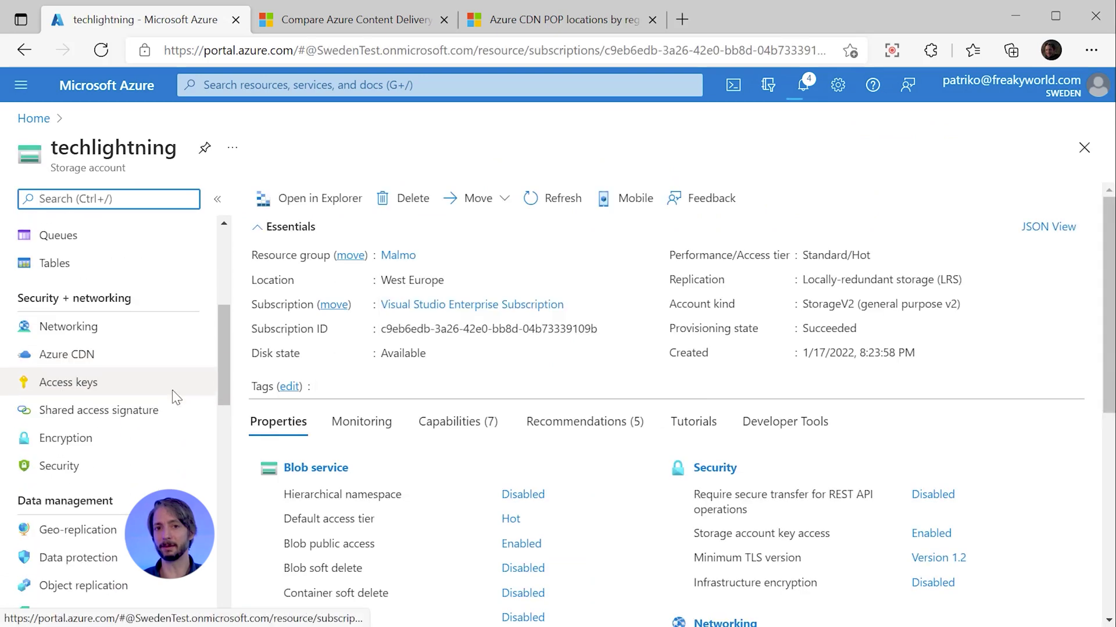
left_click(93, 517)
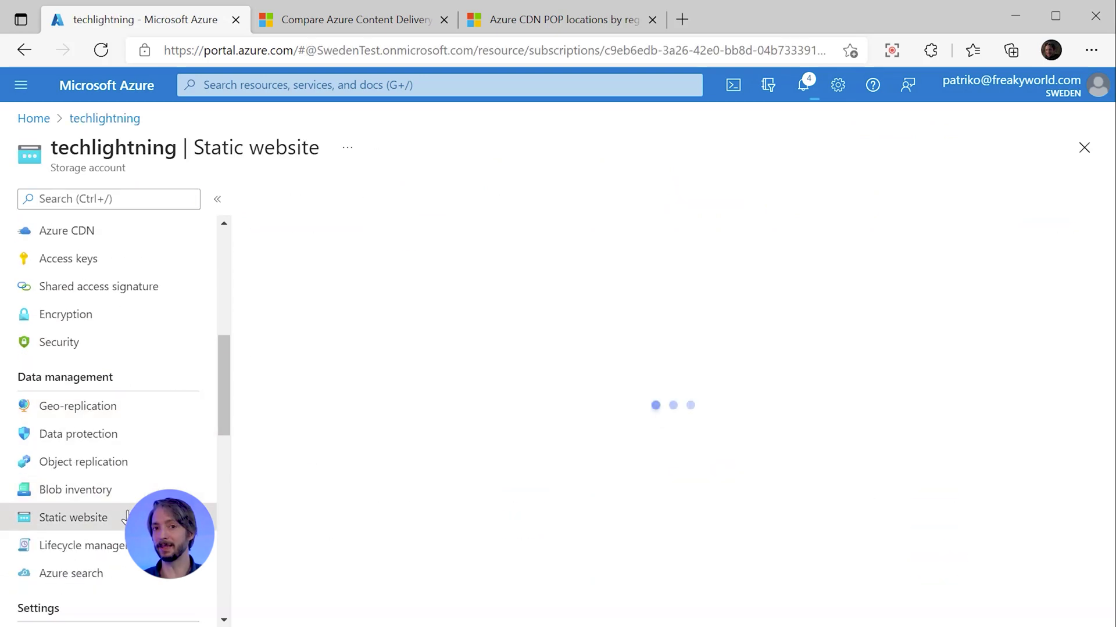
left_click(326, 314)
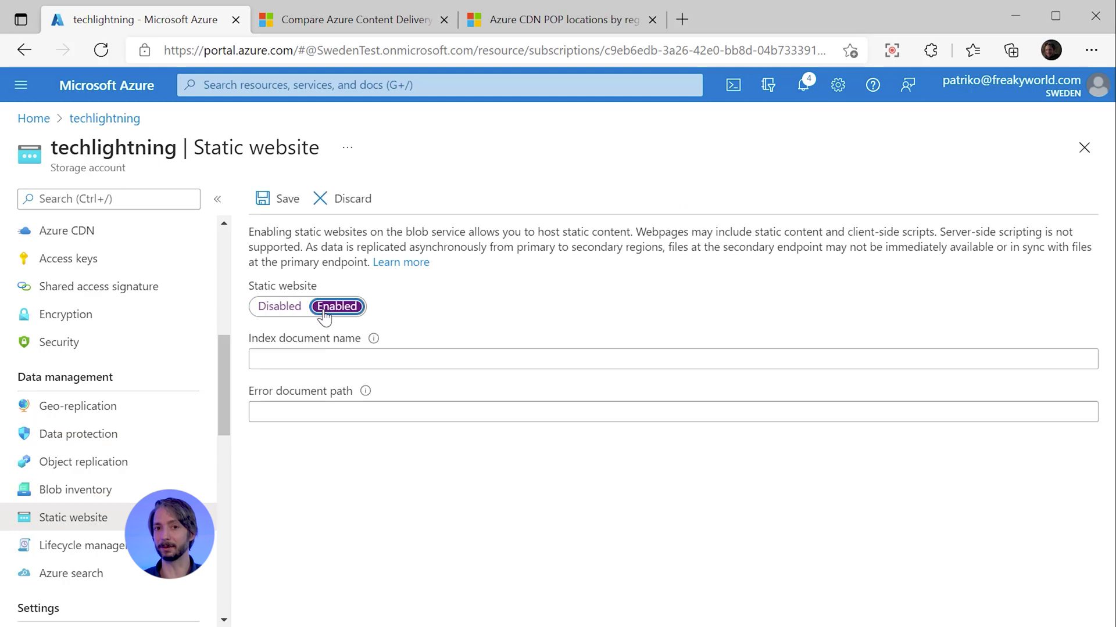
left_click(259, 191)
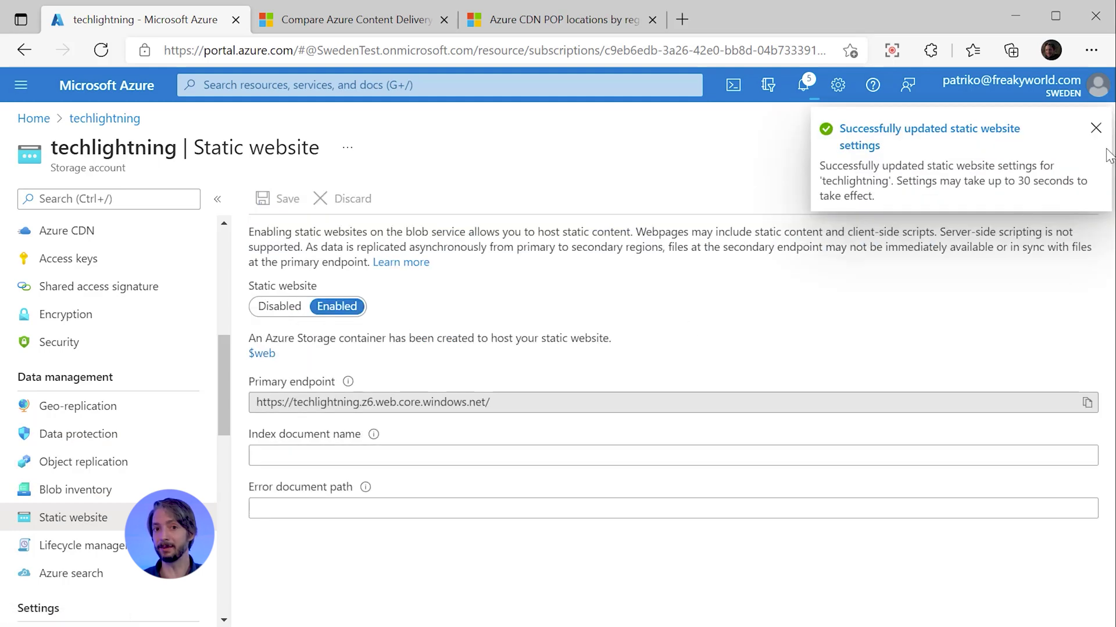
left_click(1091, 131)
Copy the primary endpoint URL techlightning.z6.web.core.windows.net into Notepad for later.
left_click_drag(516, 403, 252, 402)
key("ctrl+c")
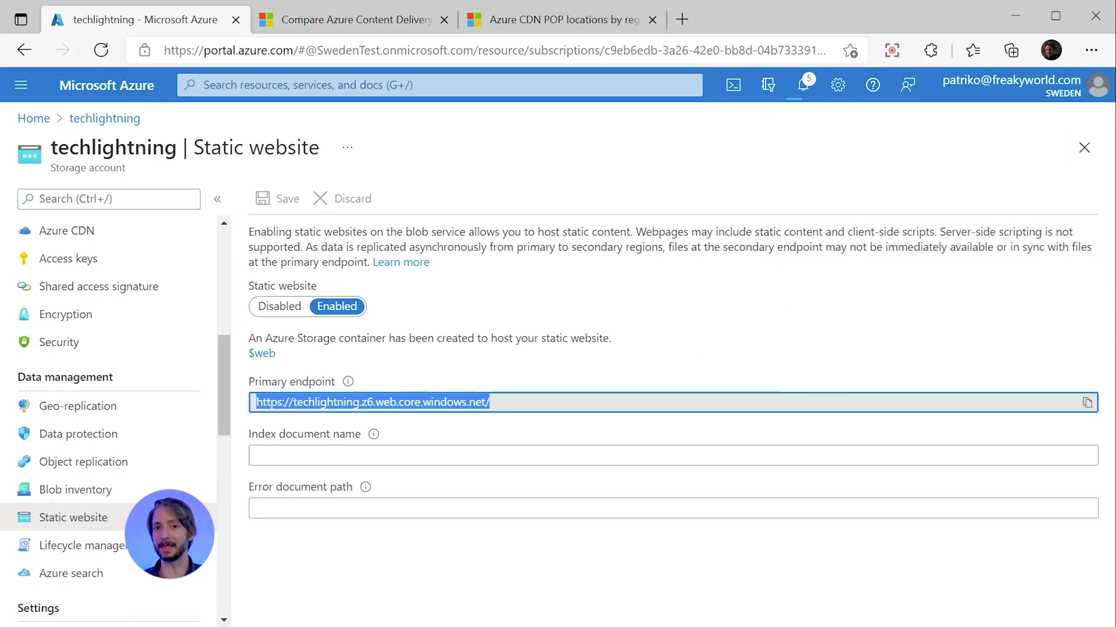
key("alt+Tab")
key("ctrl+v")
key("ctrl+a")
key("Right")
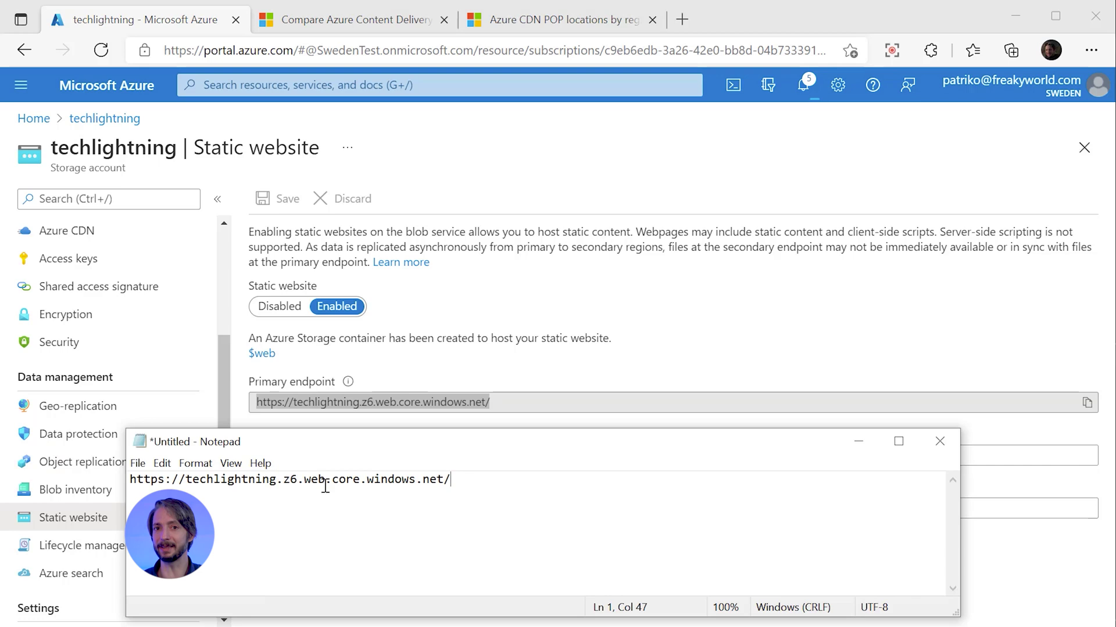
left_click(555, 375)
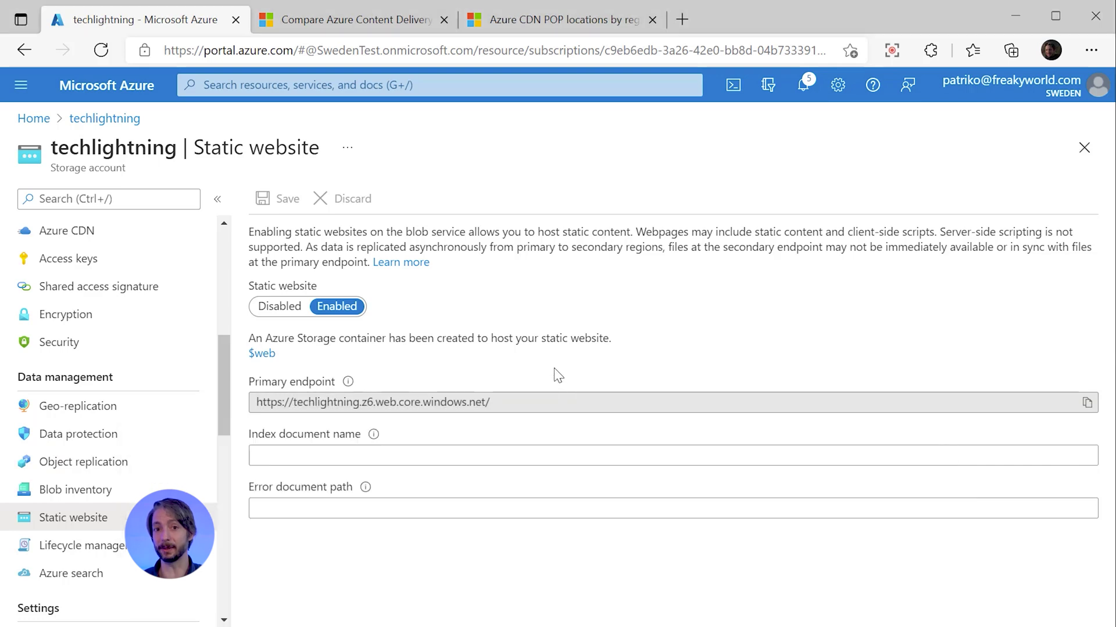
left_click_drag(513, 403, 380, 406)
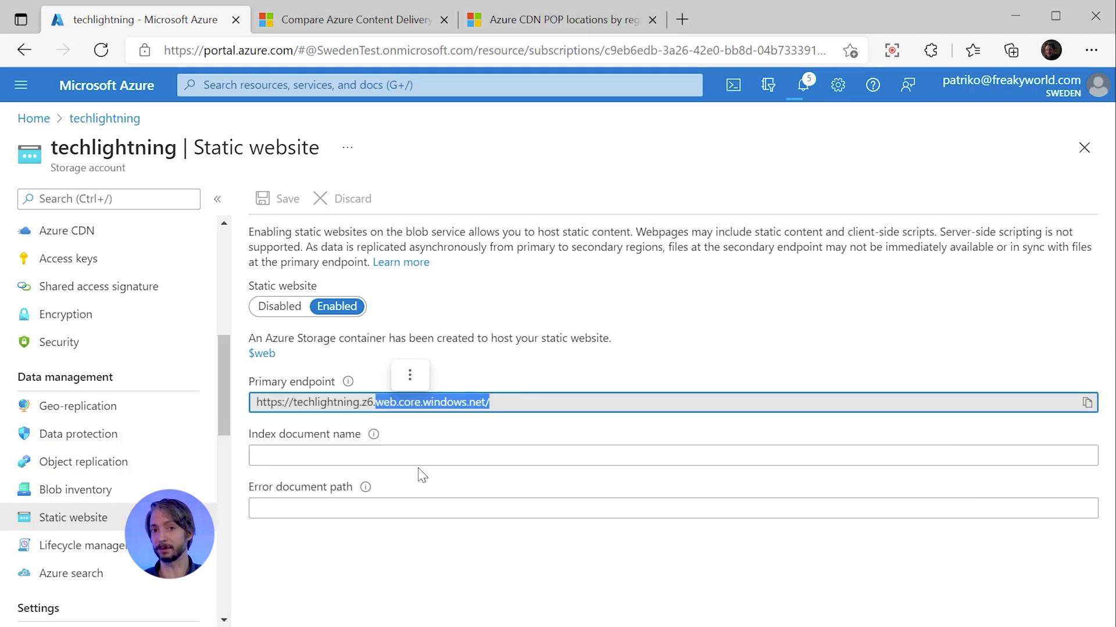
left_click(505, 404)
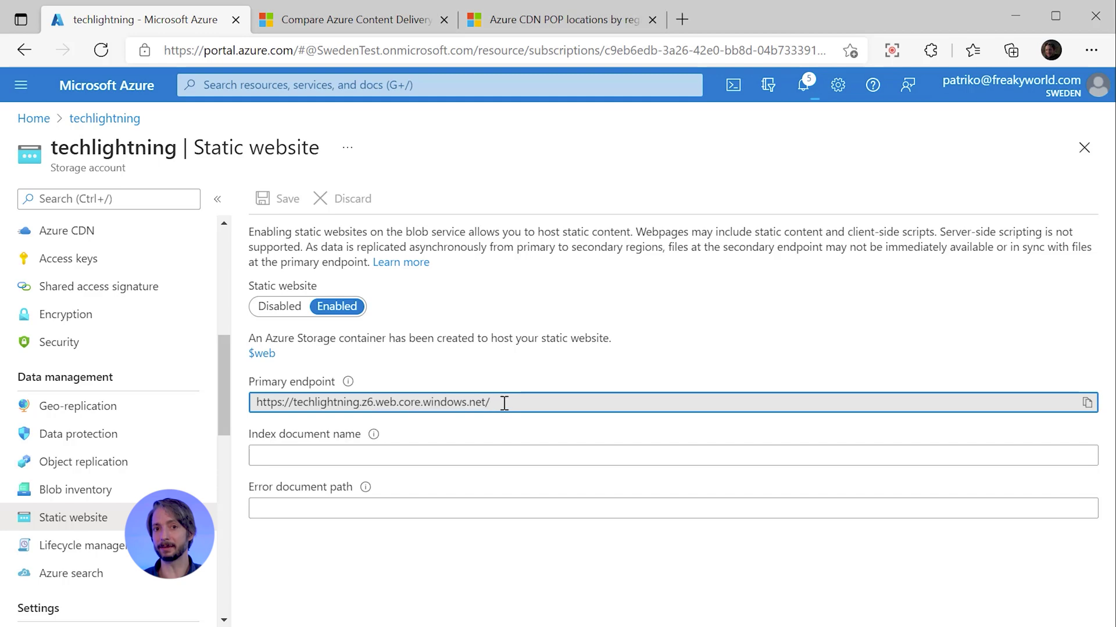
left_click_drag(493, 402, 379, 409)
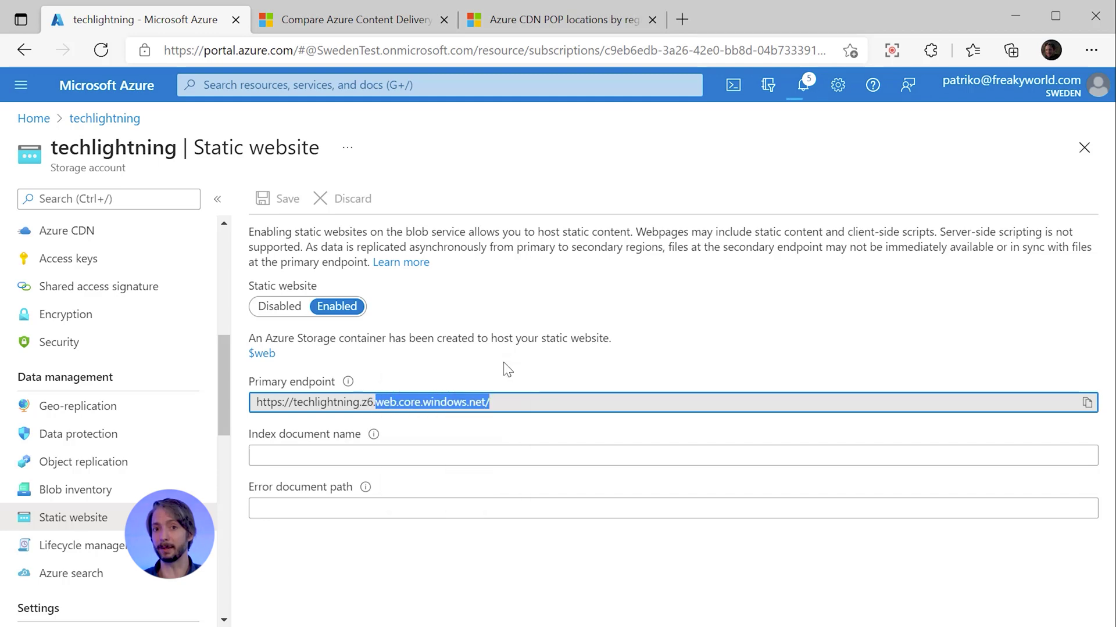
left_click(262, 354)
Upload index.html into the $web container.
left_click(840, 236)
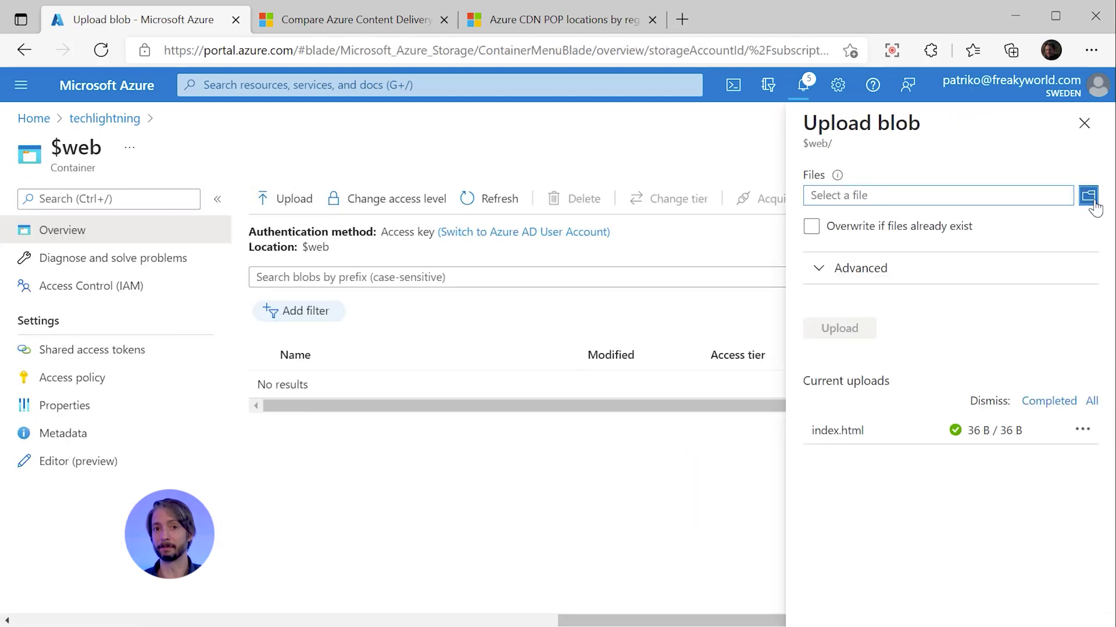
left_click(1089, 196)
key("Escape")
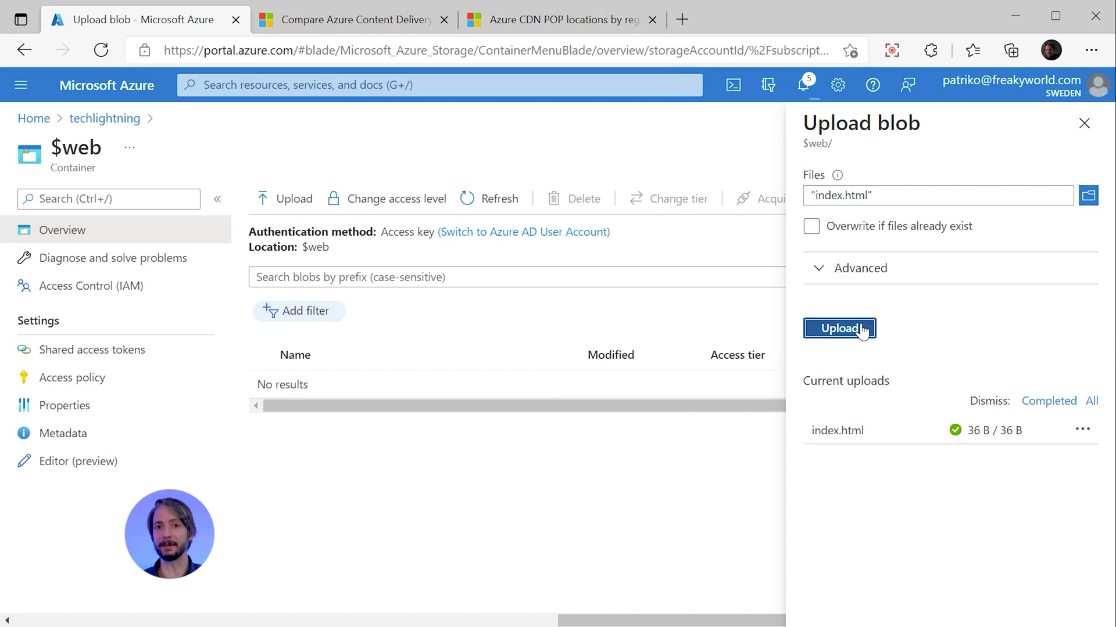
left_click(839, 329)
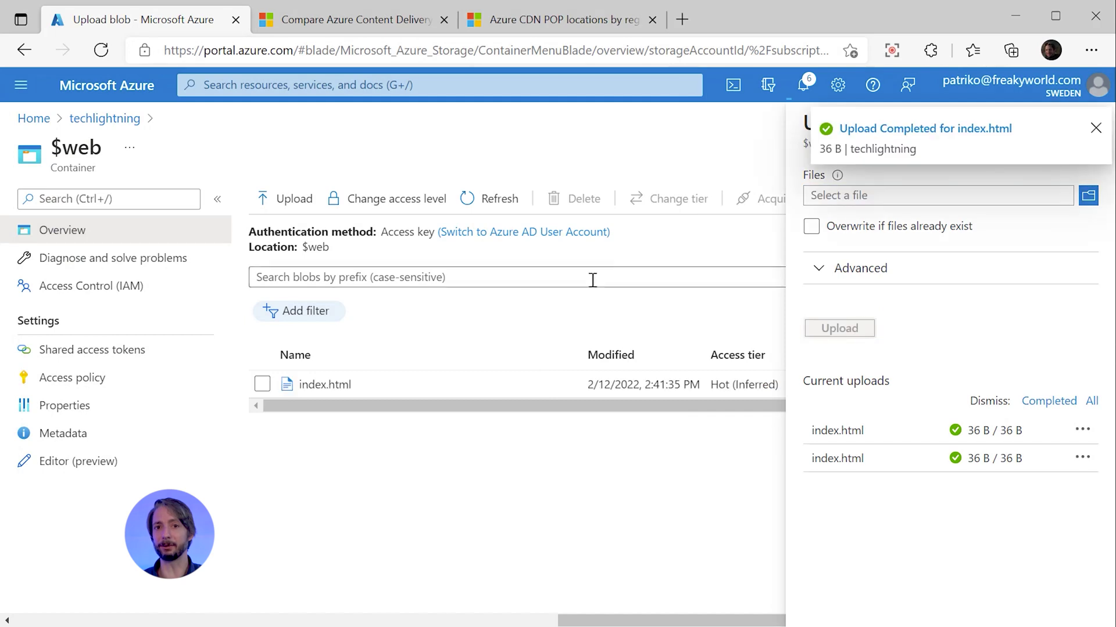
Set the static website's index document name to index.html and save.
left_click(117, 124)
left_click(293, 452)
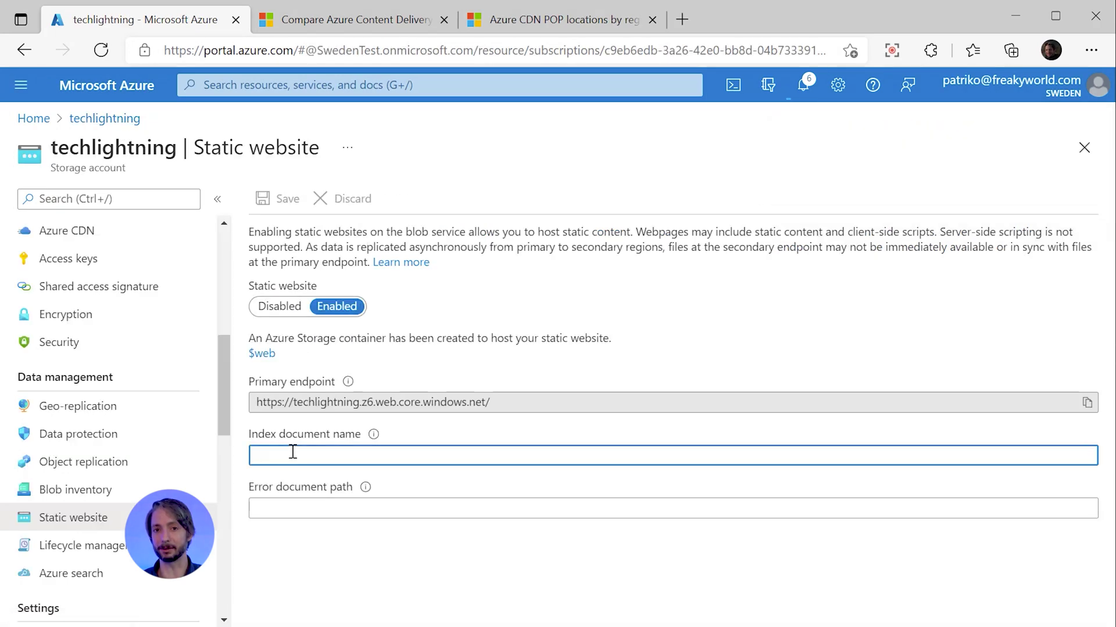
type("index.html")
left_click(277, 199)
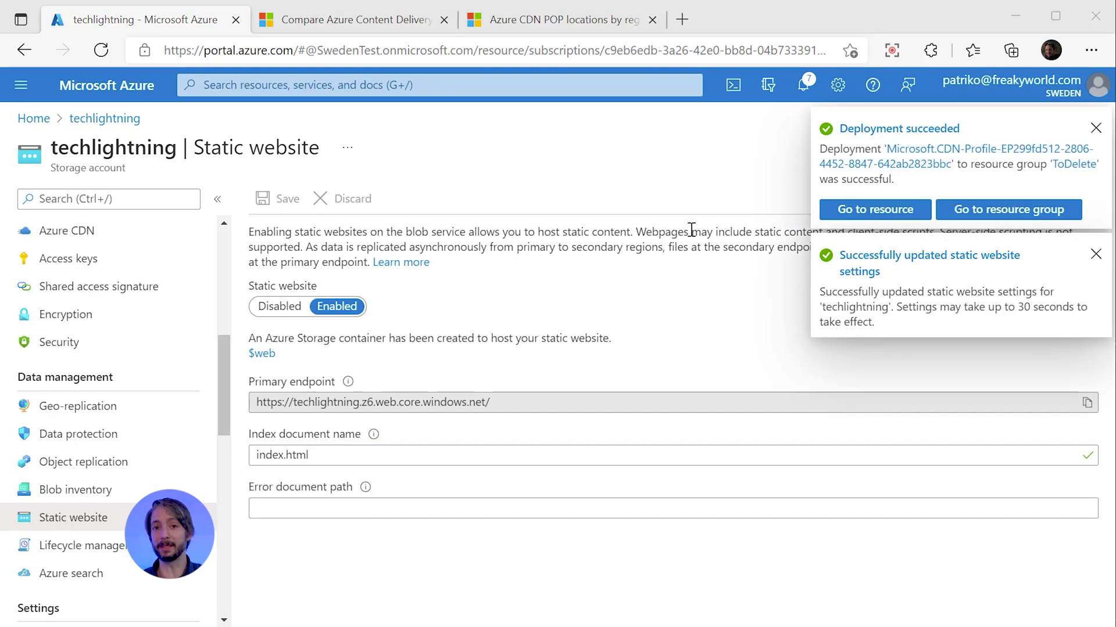
Open the primary endpoint URL in a new tab to confirm the welcome page loads.
left_click(375, 402)
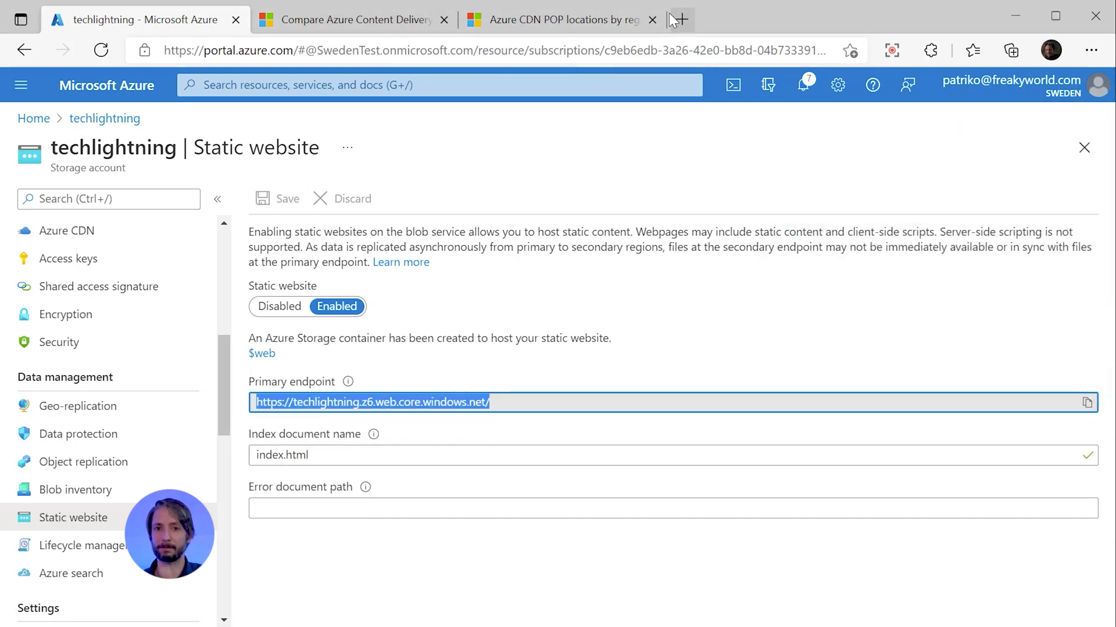
left_click(679, 19)
key("ctrl+v")
key("Return")
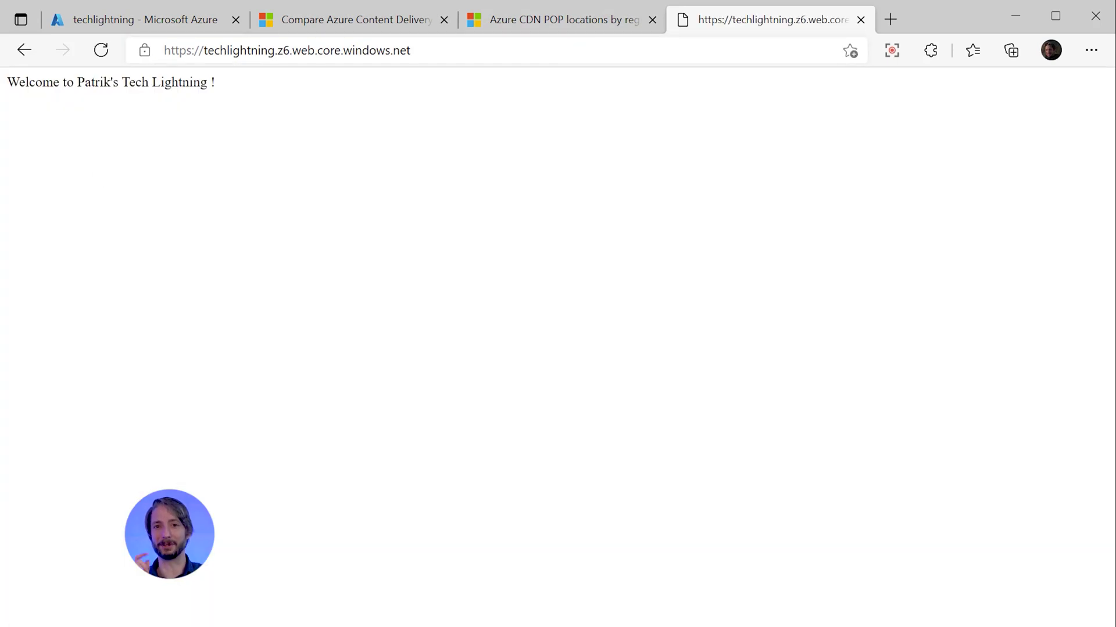
left_click_drag(451, 50, 168, 48)
left_click(252, 157)
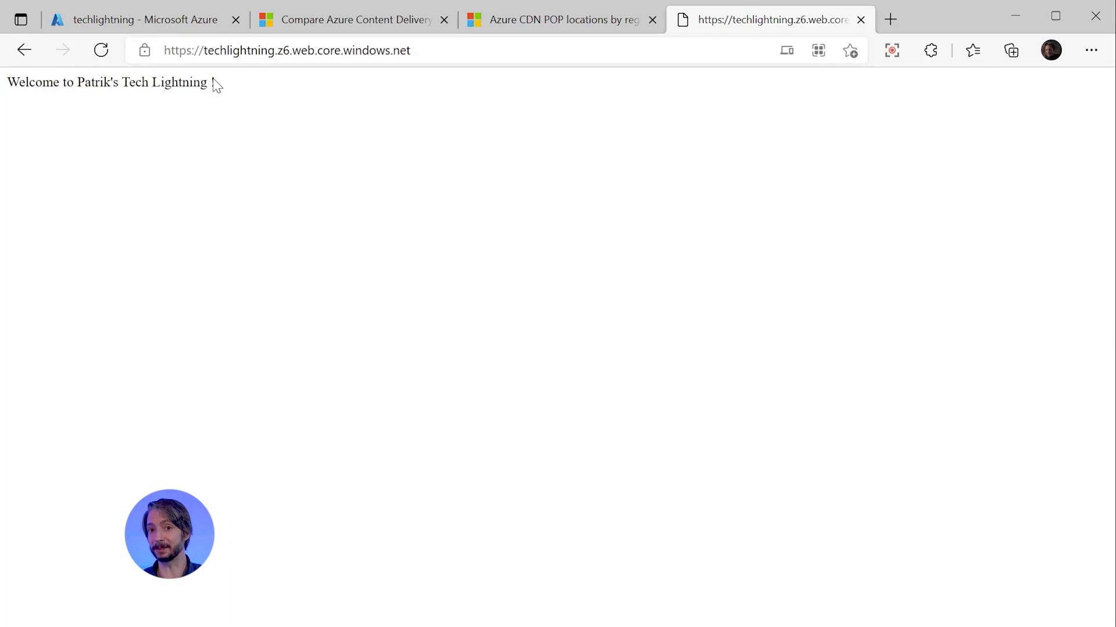
left_click(145, 19)
left_click_drag(222, 417, 221, 489)
scroll(221, 489, "up", 5)
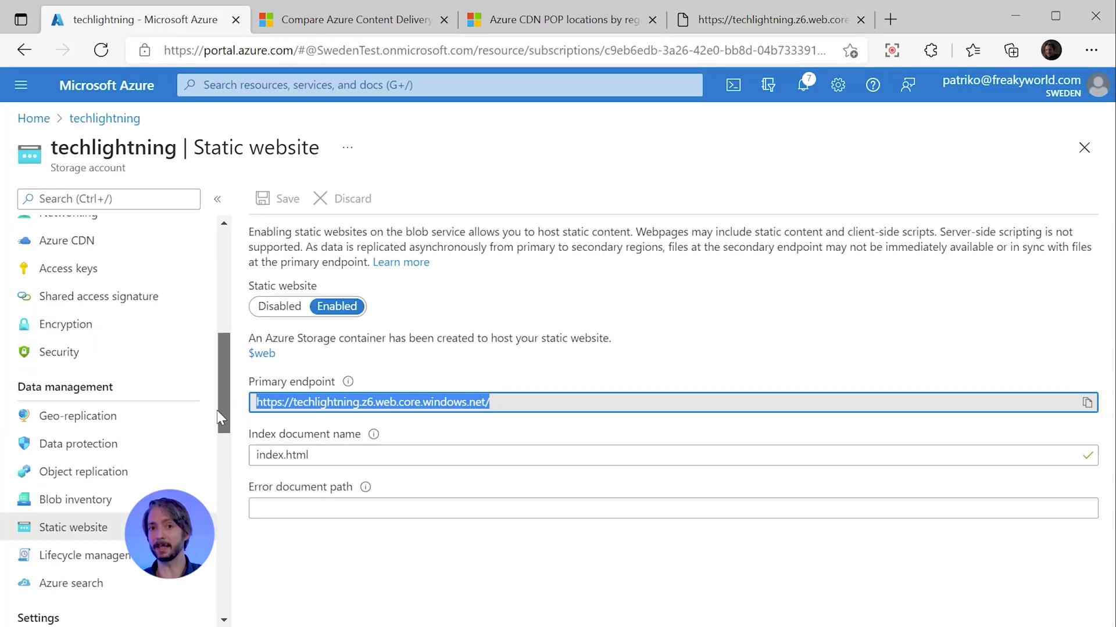
left_click(66, 283)
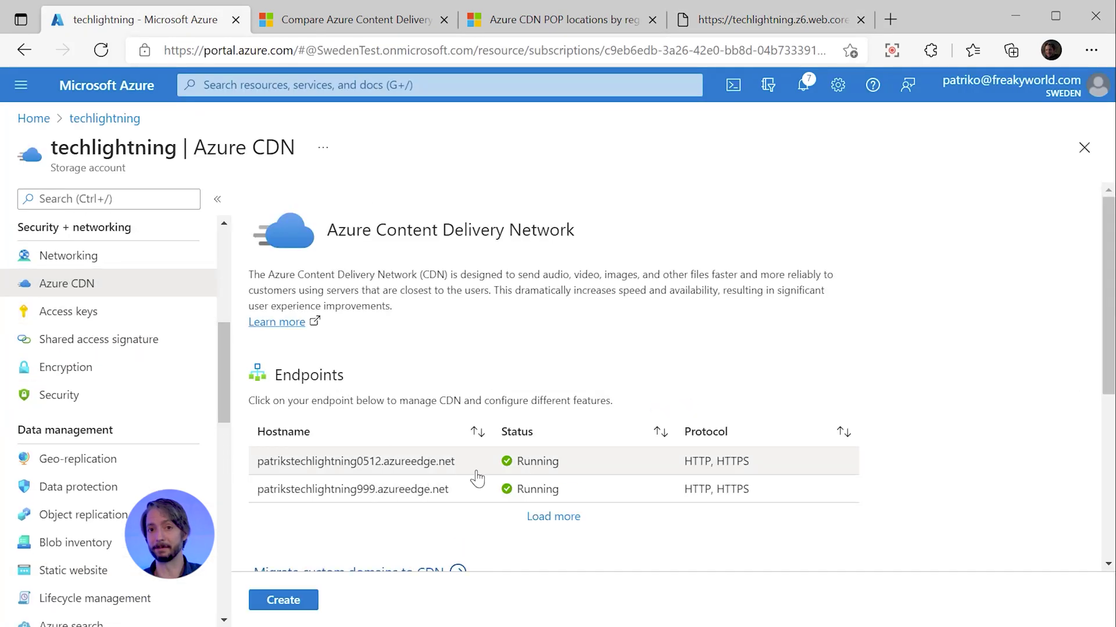
left_click_drag(450, 489, 256, 490)
key("ctrl+c")
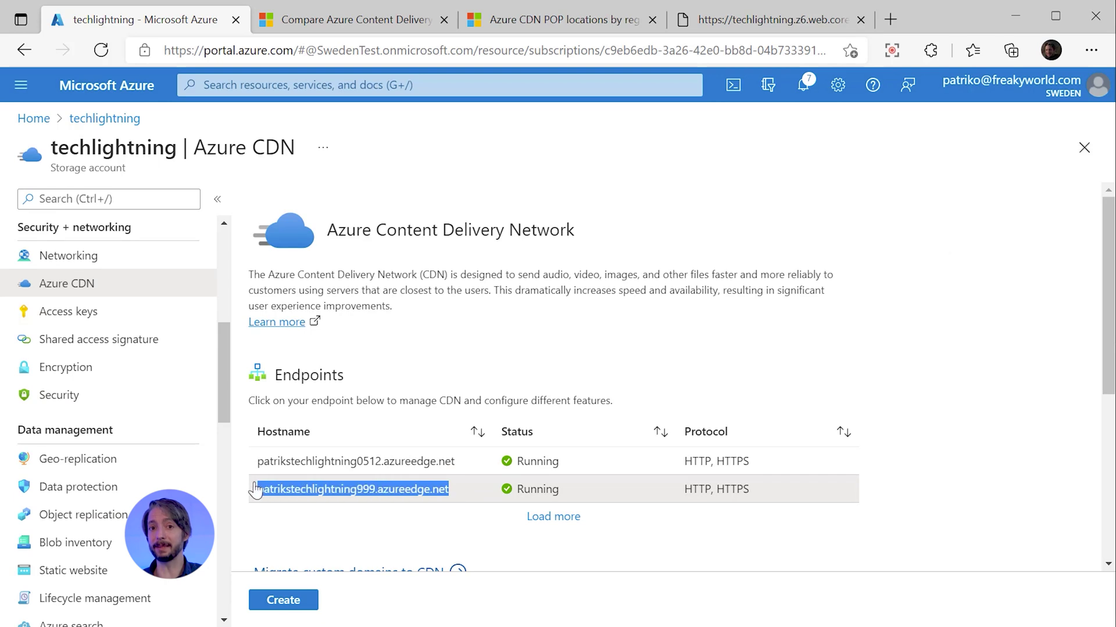
left_click(889, 19)
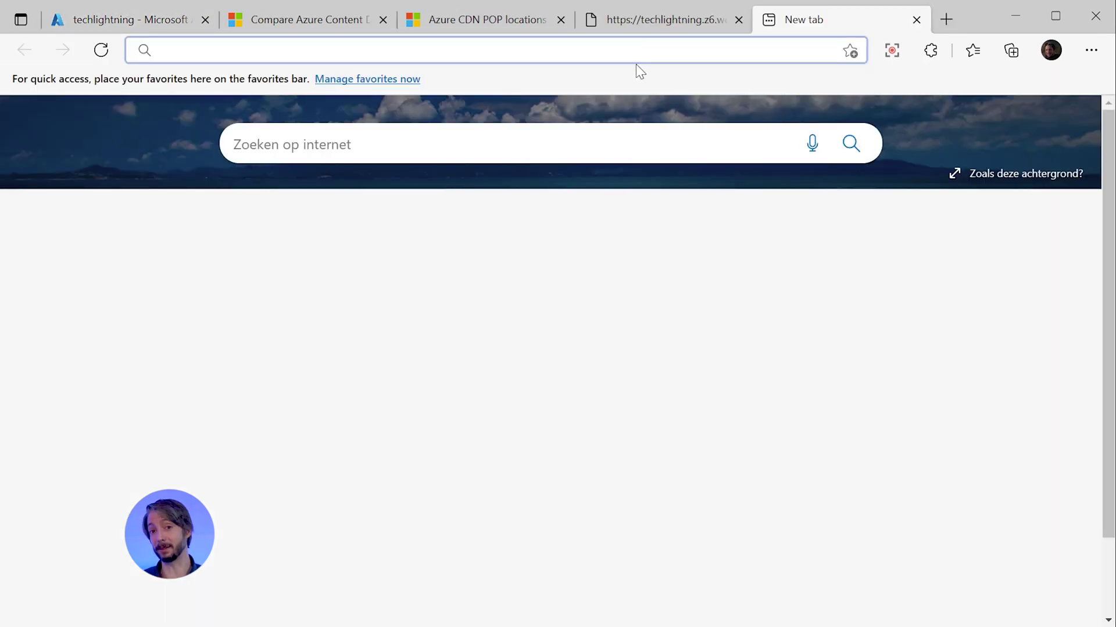
type("https://")
key("ctrl+v")
key("Return")
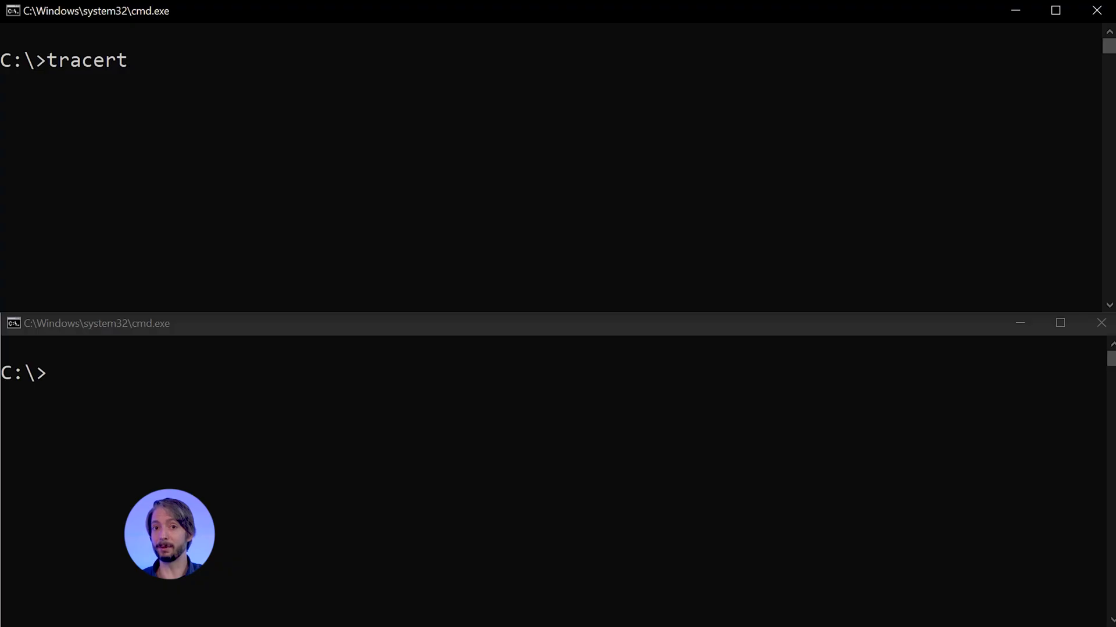
Run tracert to the storage origin hostname copied from Notepad.
key("alt+Tab")
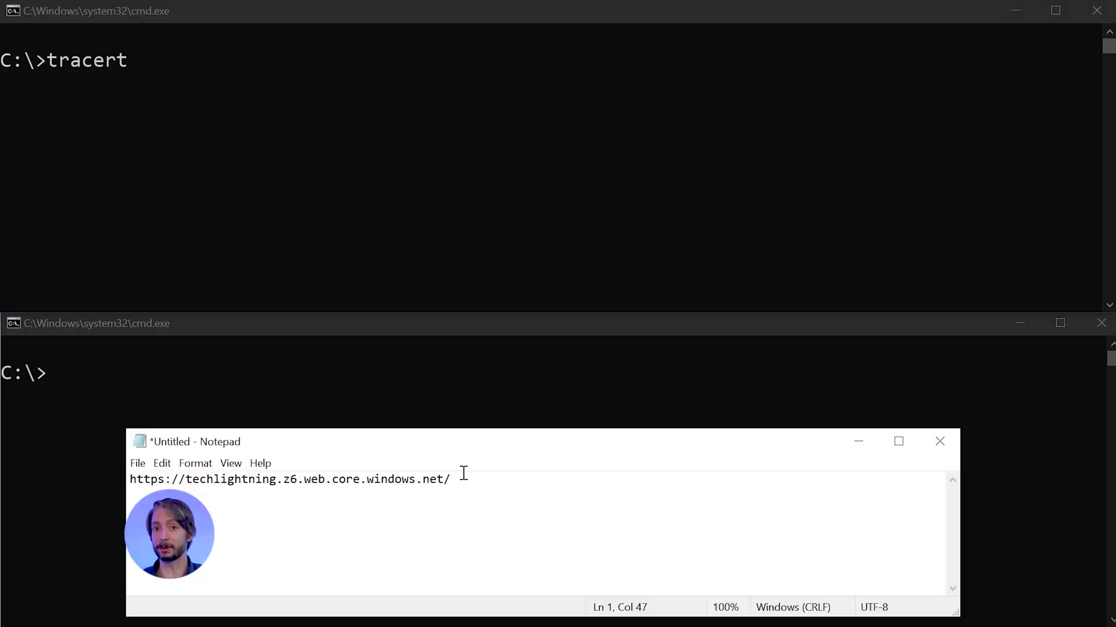
left_click_drag(444, 481, 245, 494)
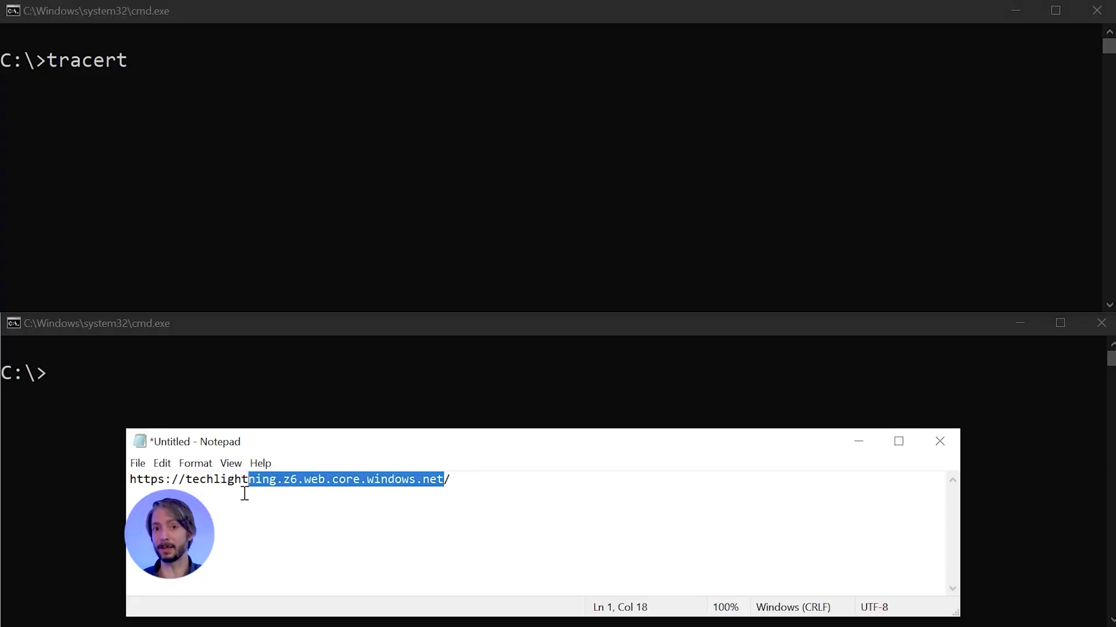
left_click(254, 114)
type("techlightning.z6.web.core.windows.net")
key("Return")
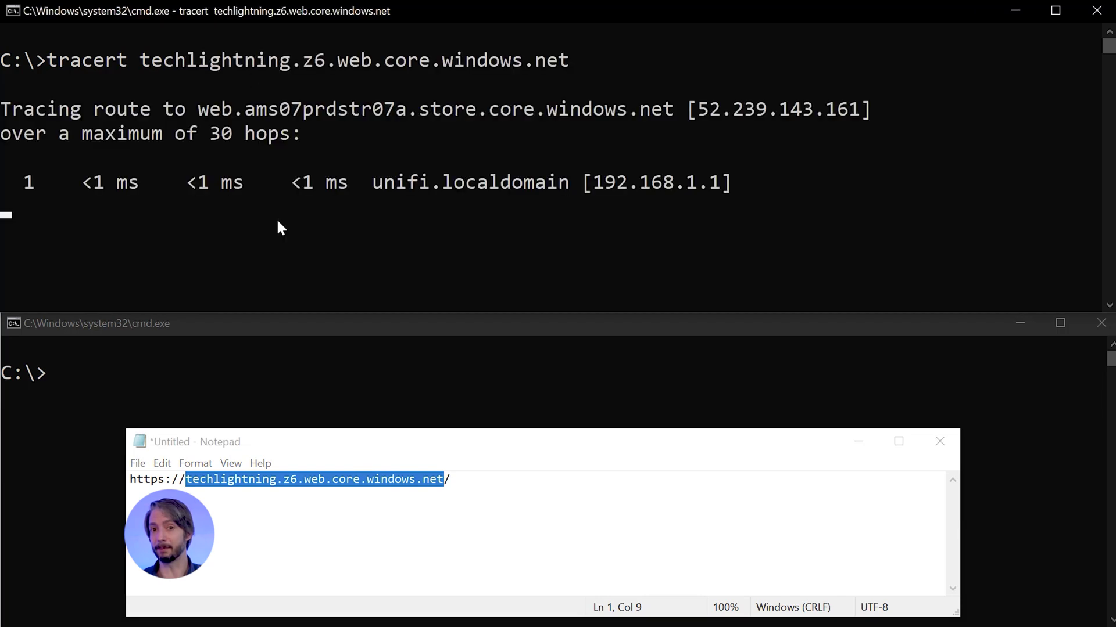
Run tracert to the CDN endpoint's azureedge.net hostname in the second Command Prompt.
left_click(315, 383)
type("tracert")
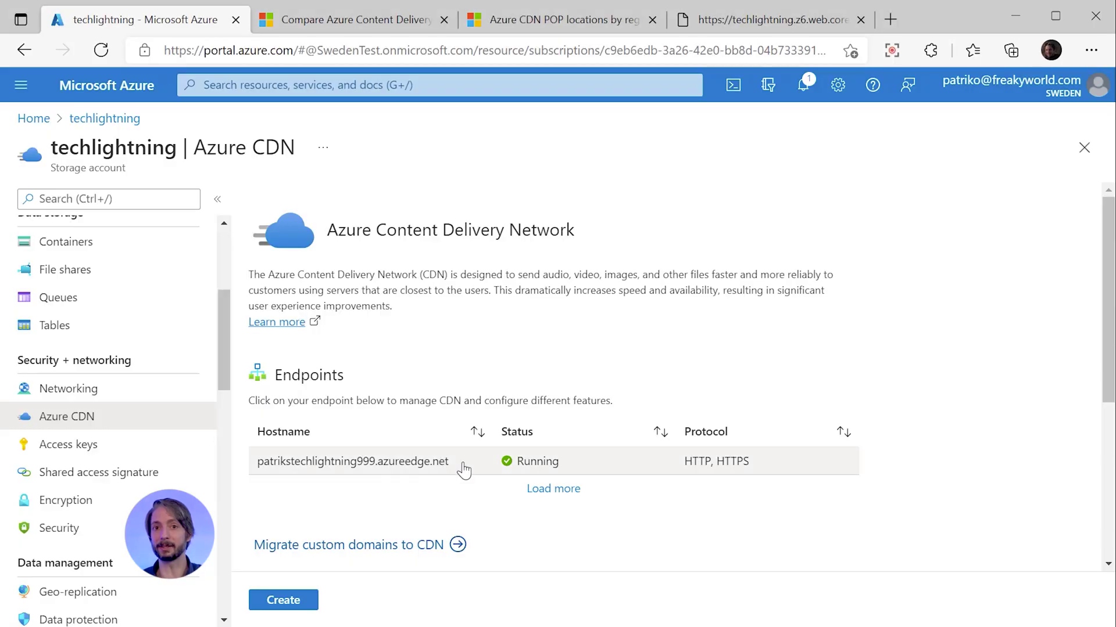
left_click_drag(463, 469, 256, 476)
key("ctrl+c")
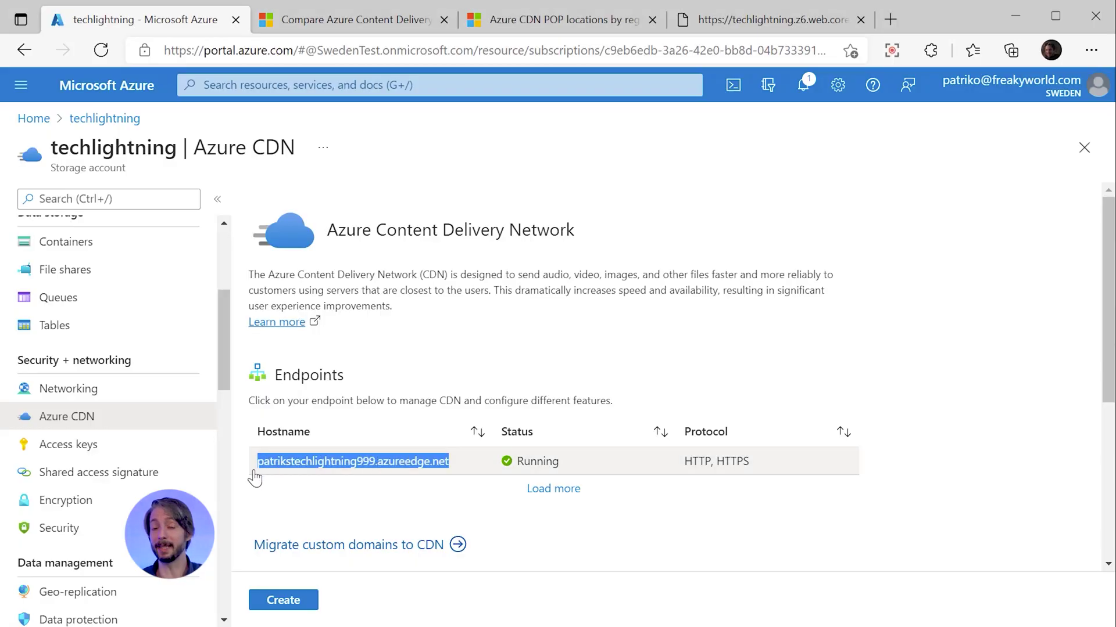
key("alt+Tab")
key("ctrl+v")
left_click(1015, 16)
left_click(610, 397)
key("Escape")
key("Return")
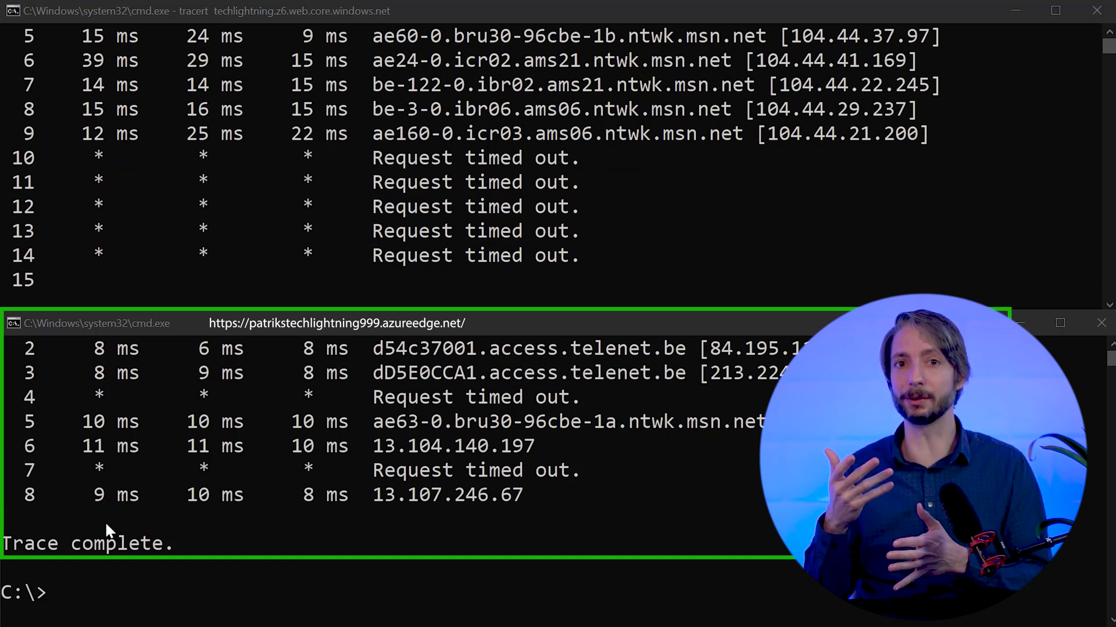
Compare results: the CDN trace ends at 13.107.246.67 while the origin trace keeps timing out.
left_click_drag(26, 495, 232, 495)
left_click(447, 495)
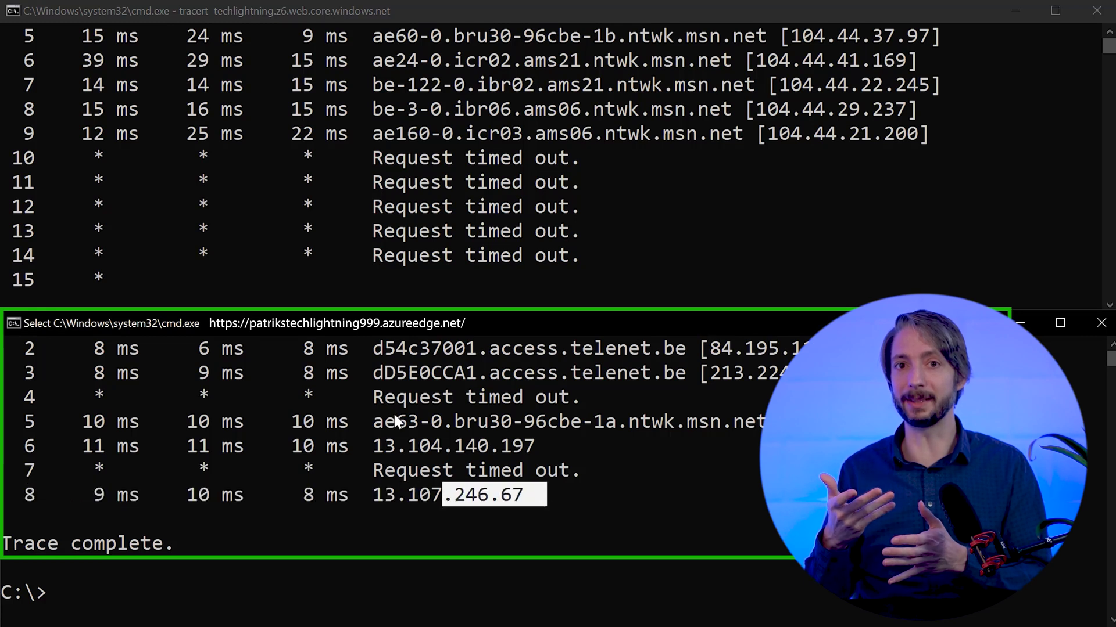
left_click(139, 273)
left_click_drag(16, 285, 233, 279)
left_click(226, 255)
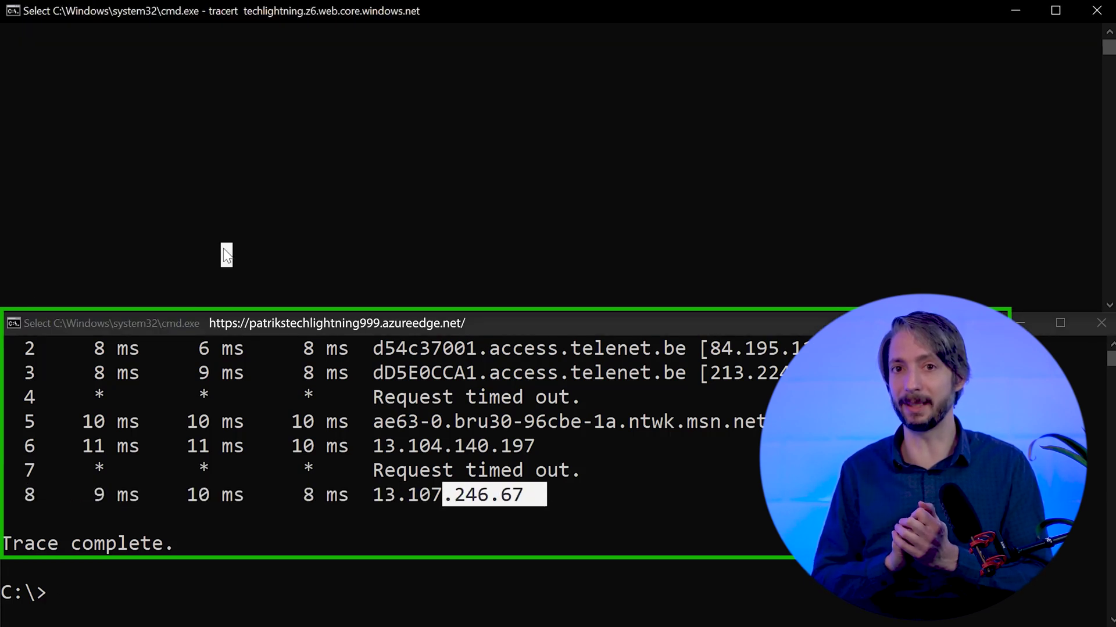
scroll(222, 246, "down", 8)
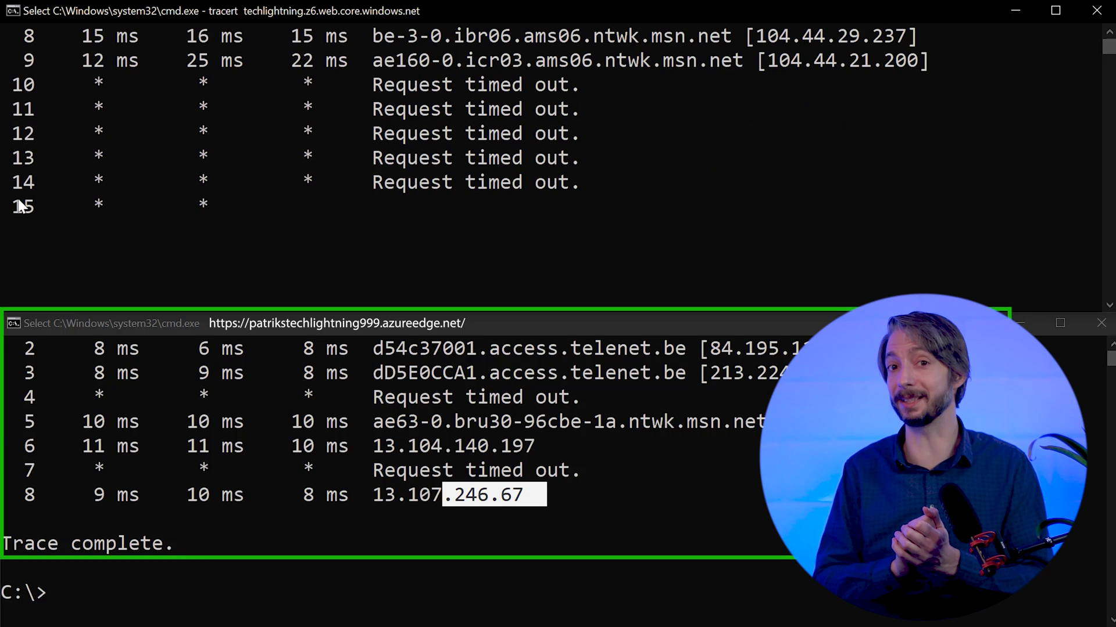